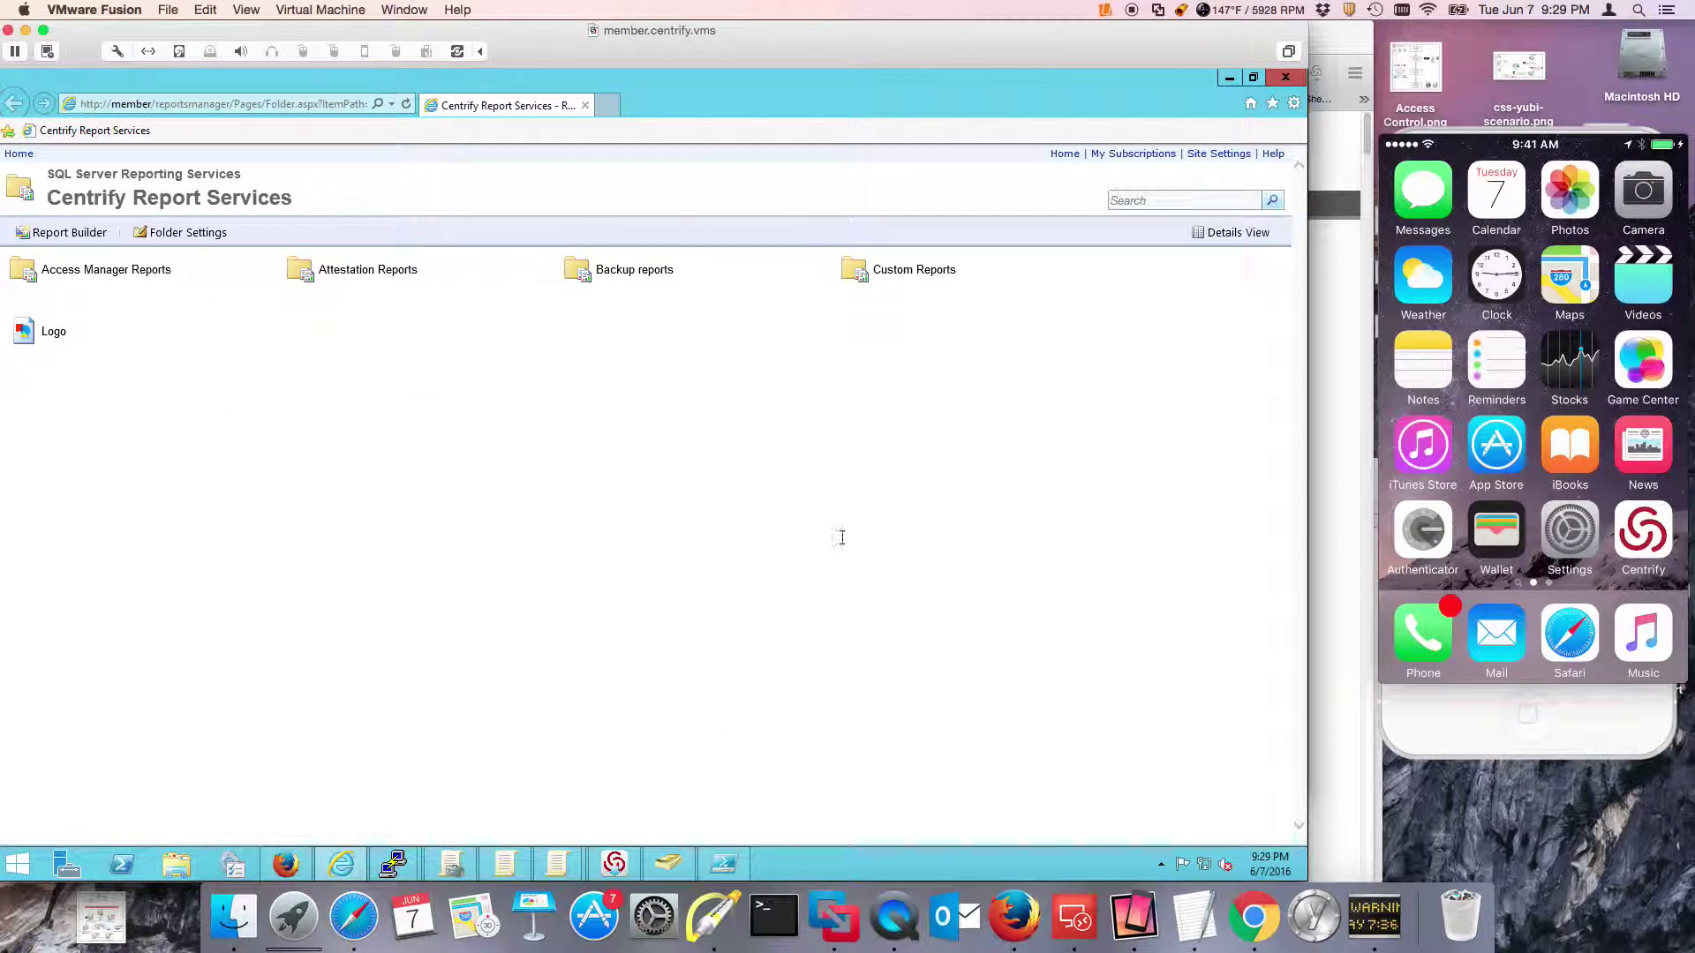
Navigate from Centrify Report Services through Attestation Reports into the SOX Reports folder.
left_click(629, 272)
left_click(369, 272)
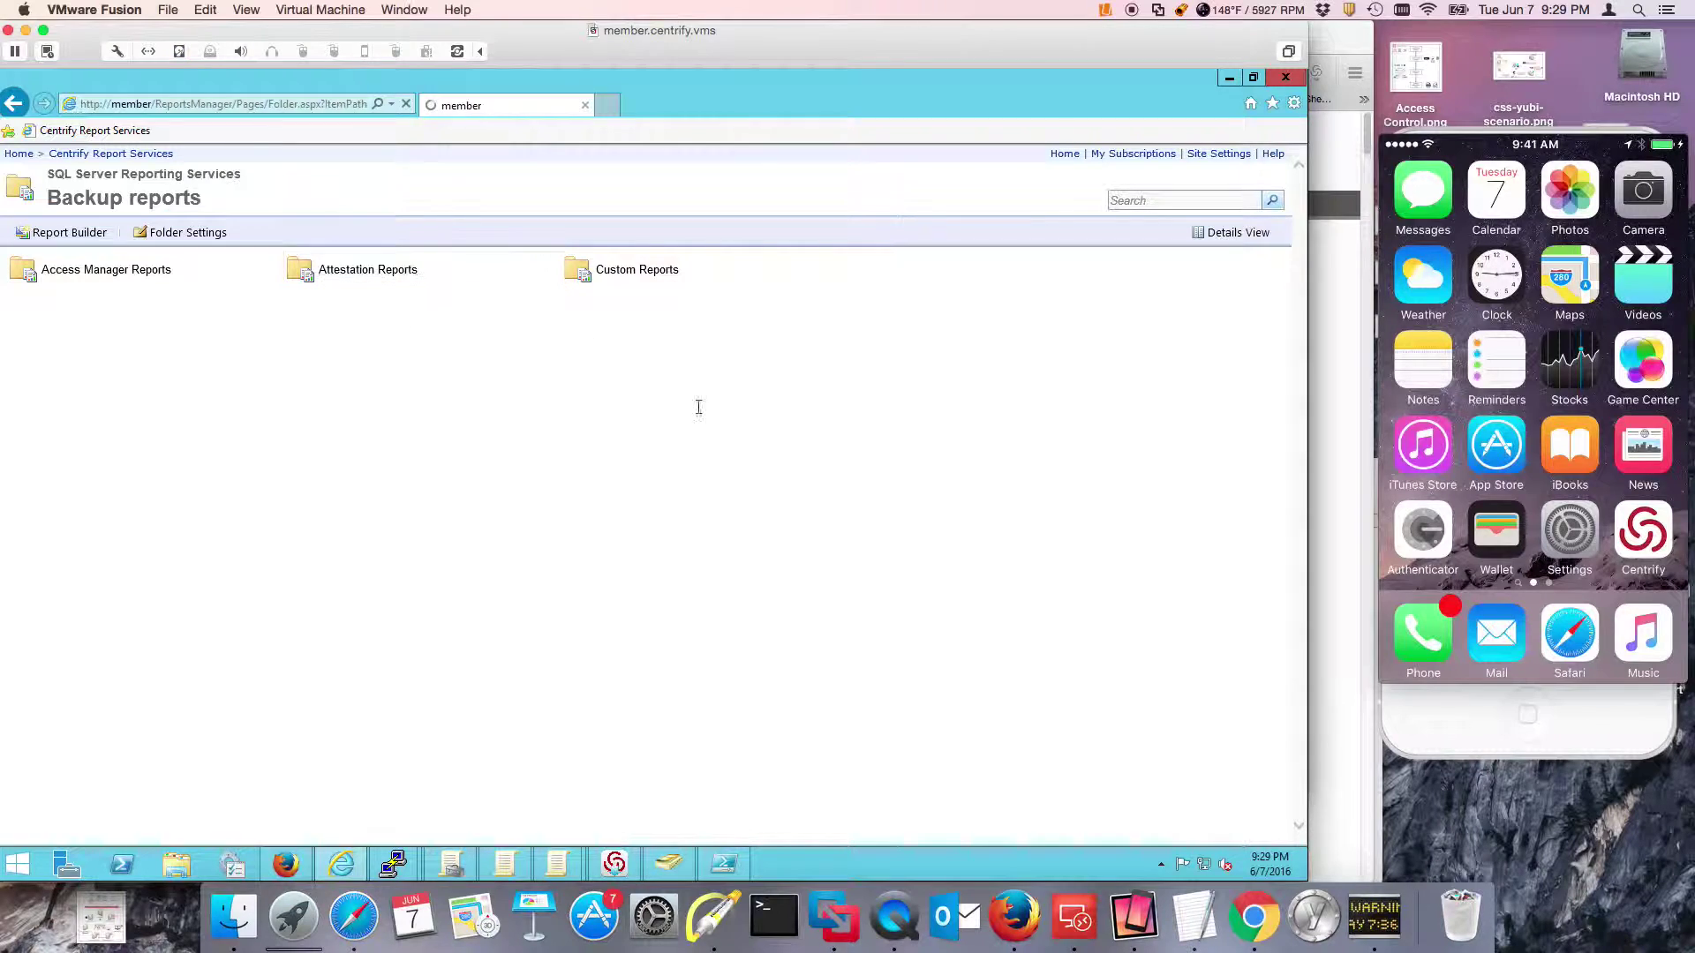
left_click(13, 103)
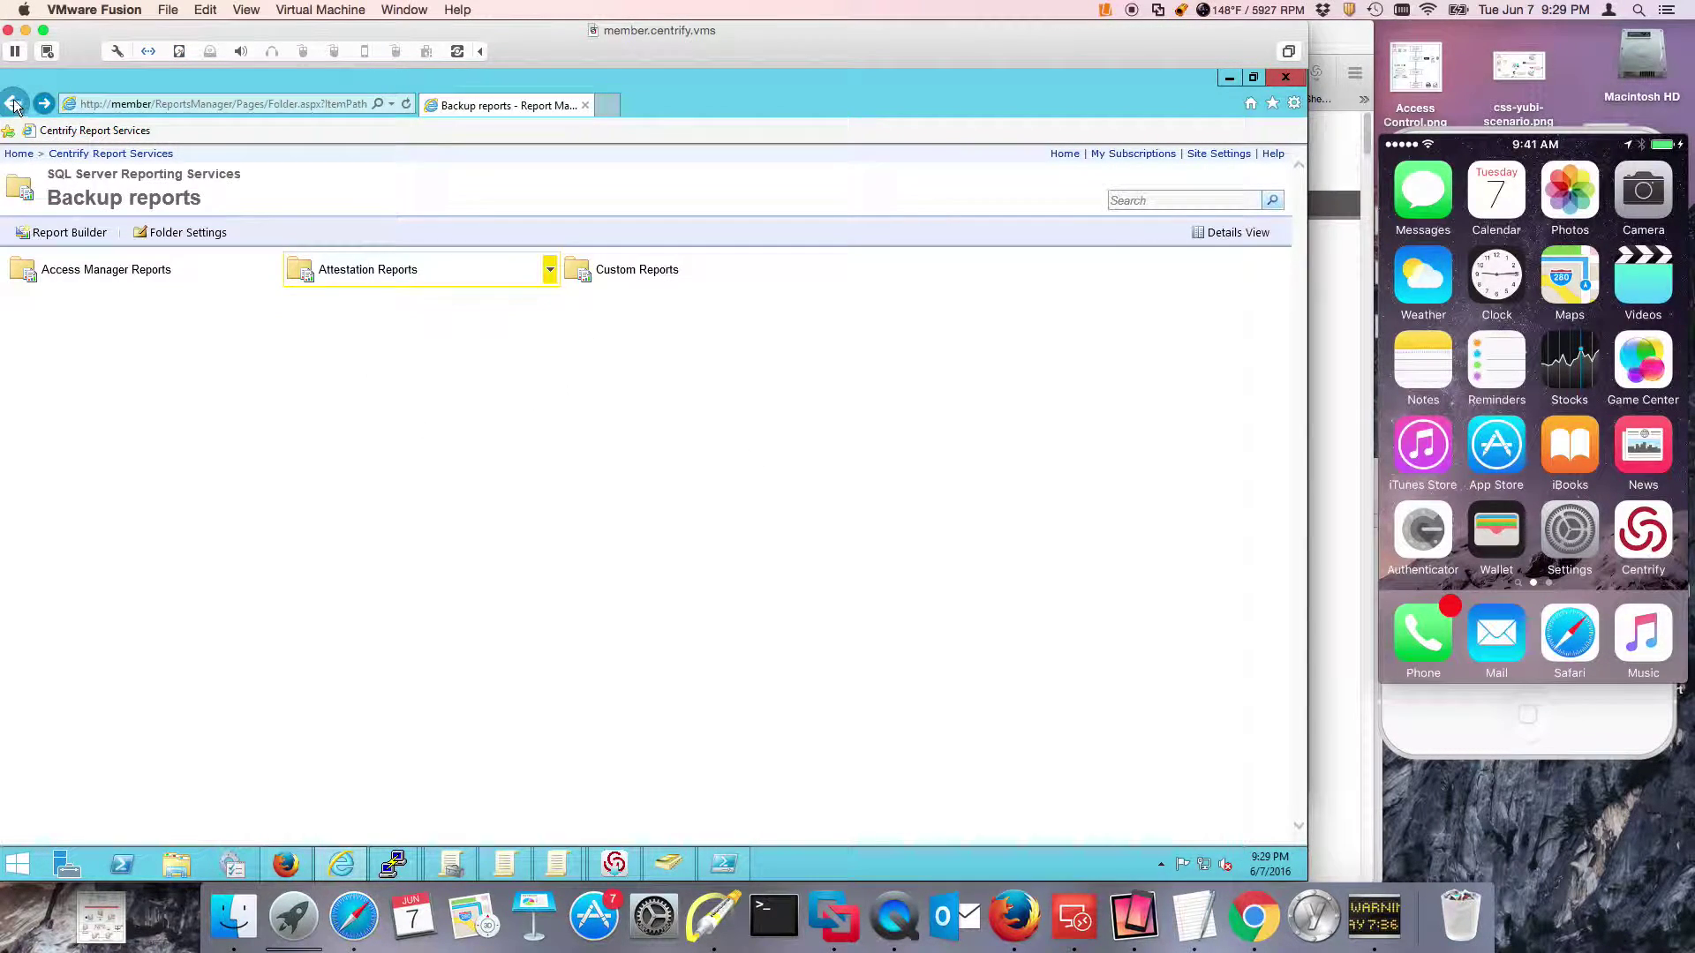
left_click(13, 103)
left_click(366, 272)
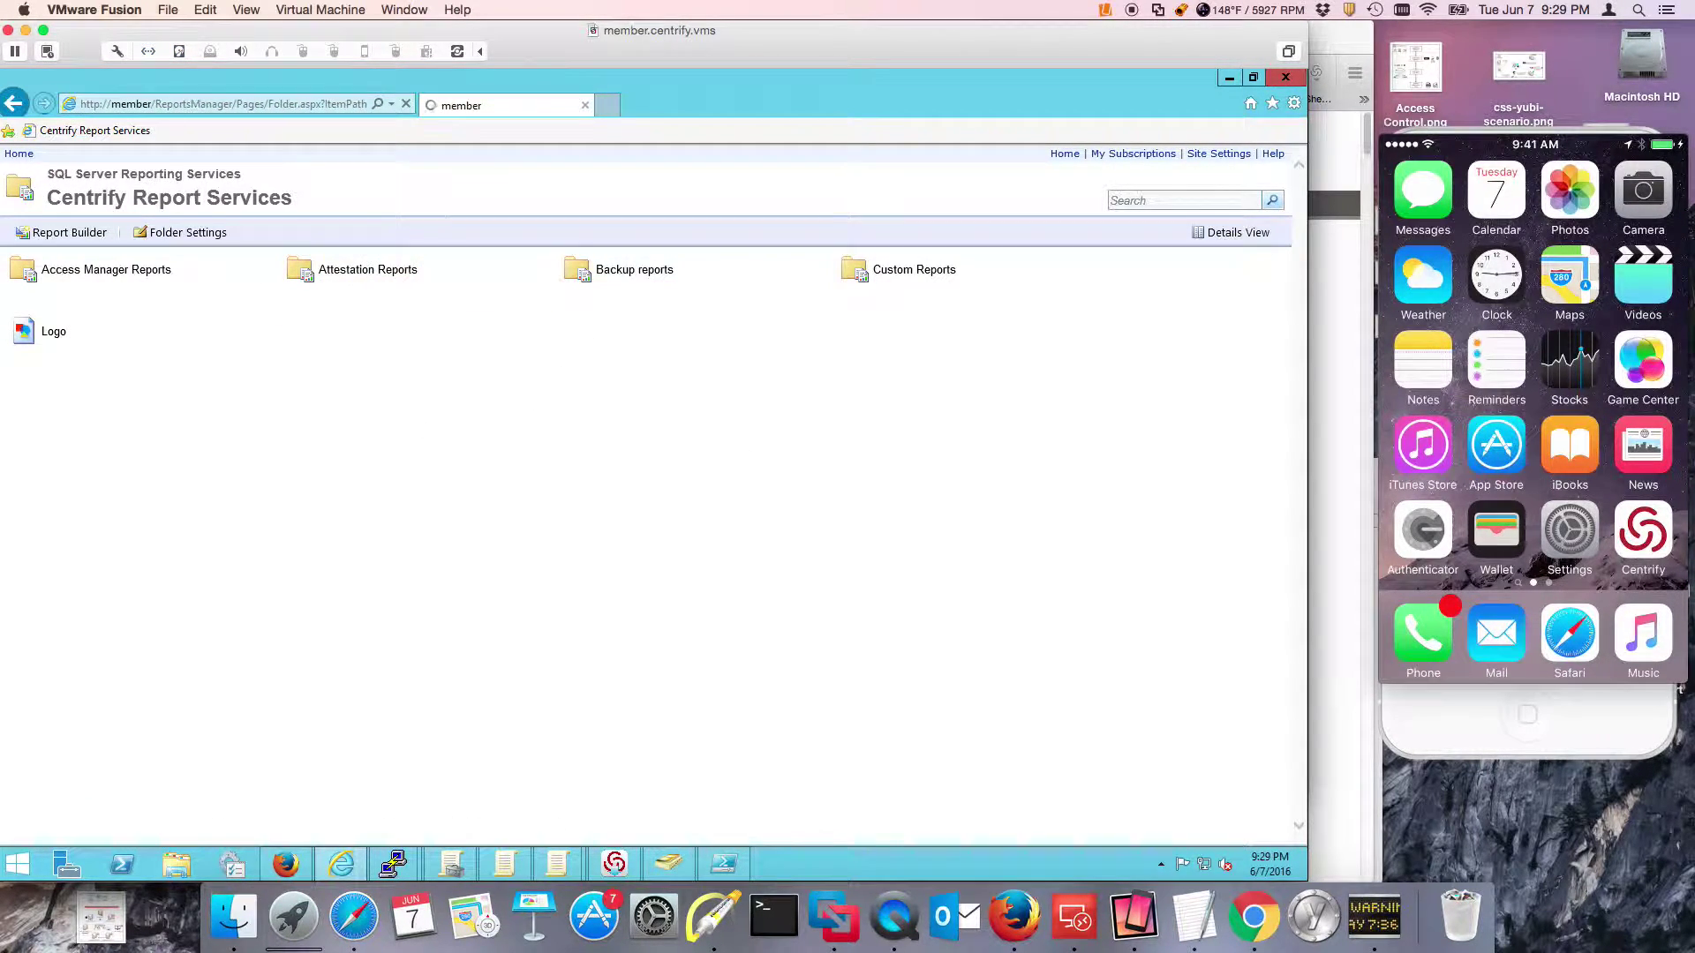
left_click(327, 274)
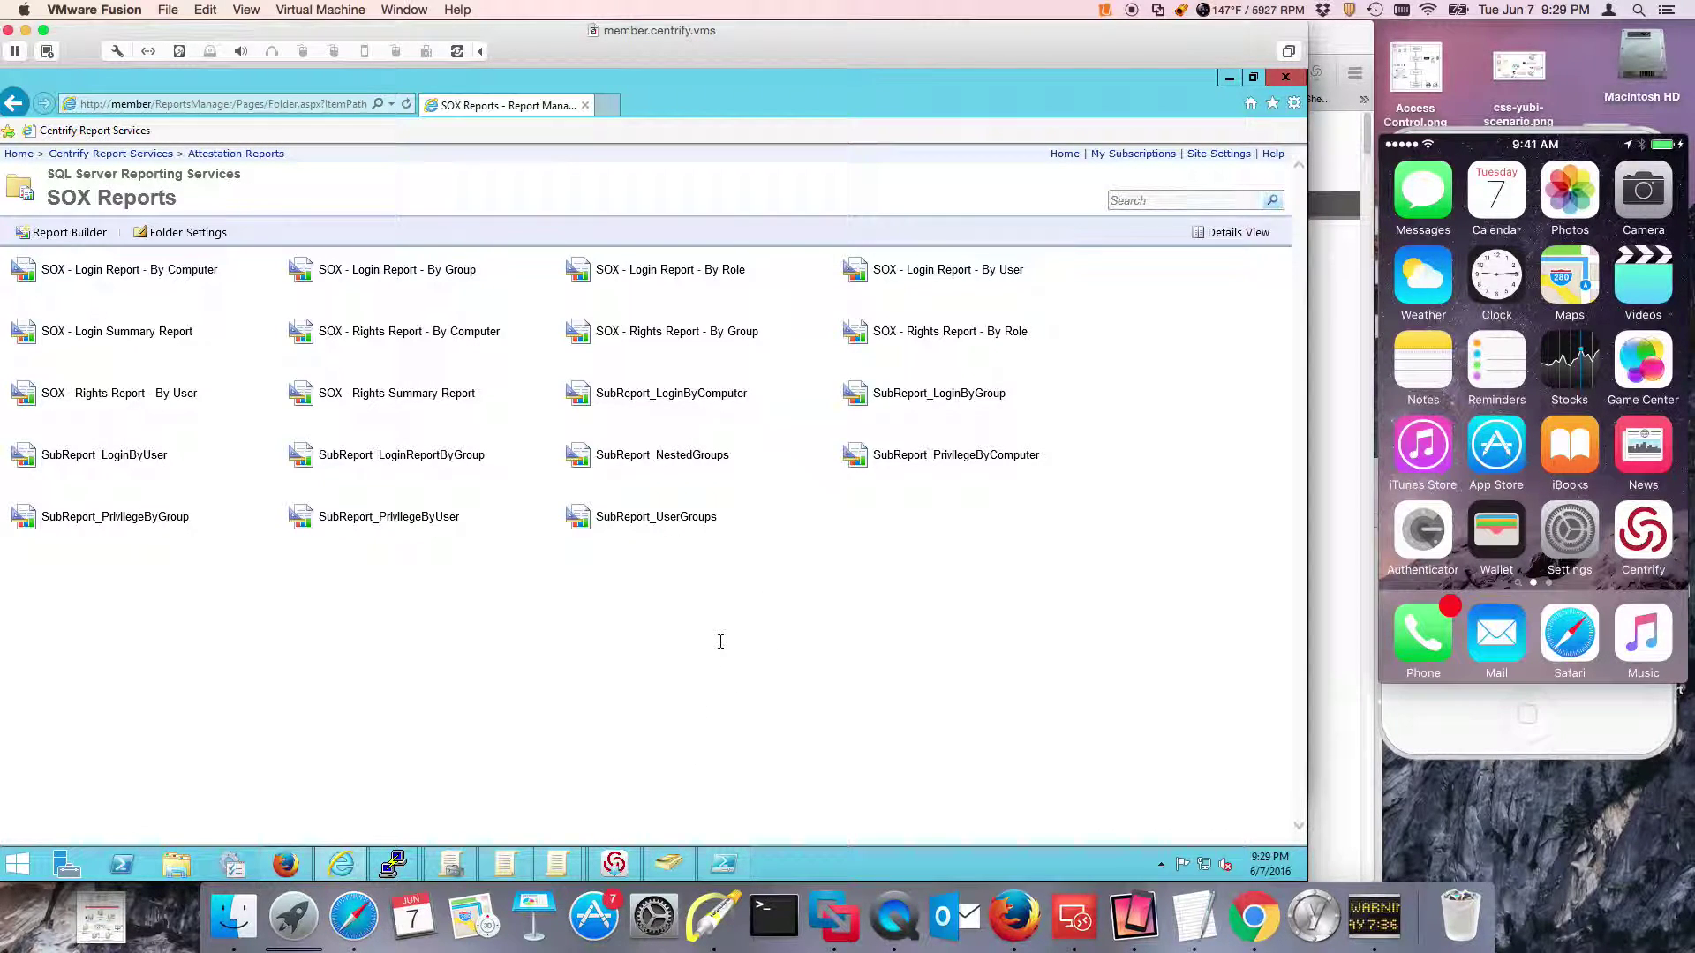
Run the 'SOX - Rights Report - By User' report with all zones and users.
left_click(164, 393)
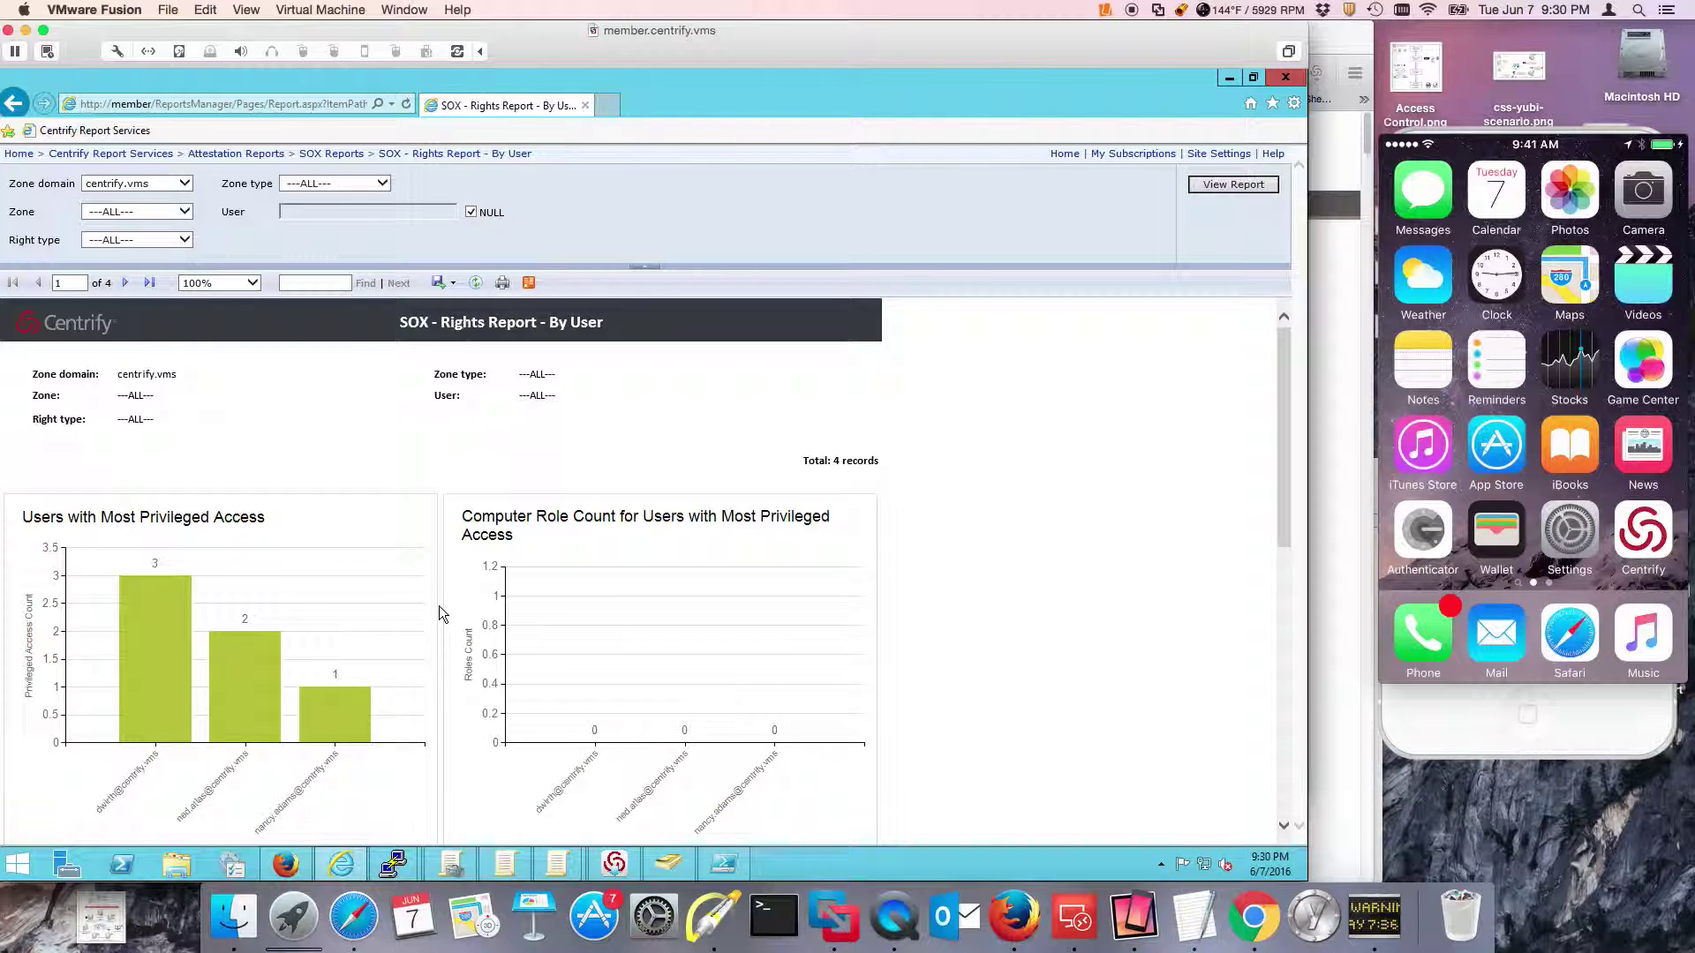
Review page 1 of the rights report, then advance to page 2 of 4.
scroll(442, 611, "down", 3)
scroll(443, 618, "up", 3)
scroll(244, 539, "down", 2)
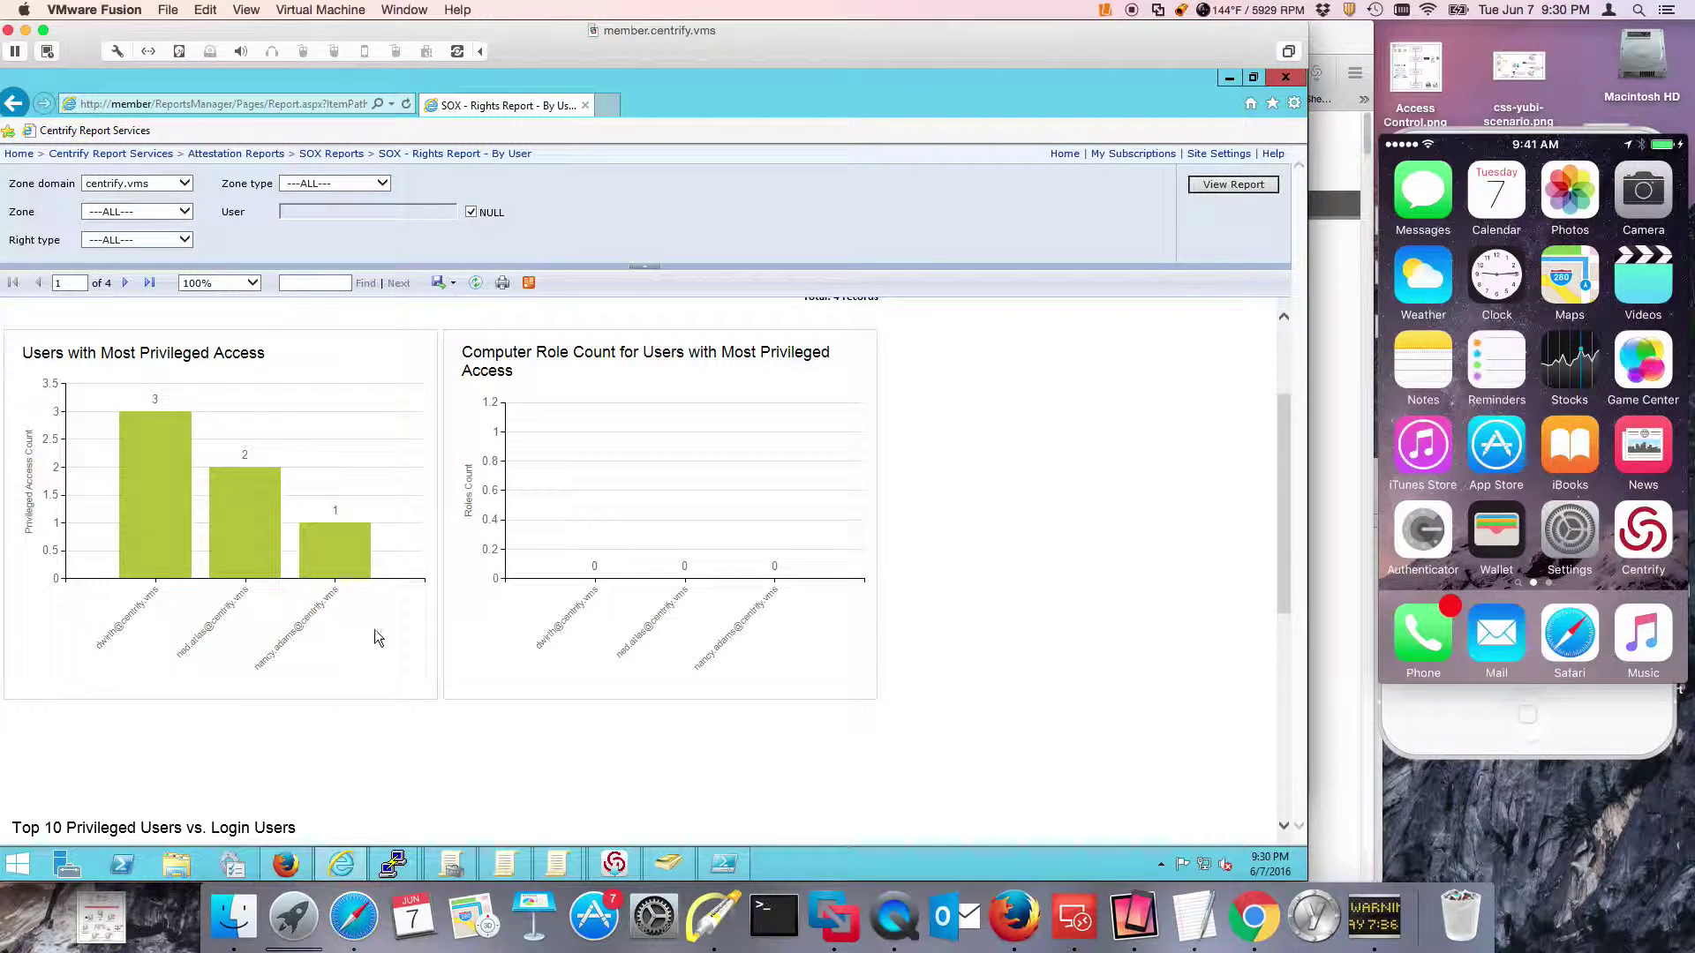
scroll(376, 632, "down", 6)
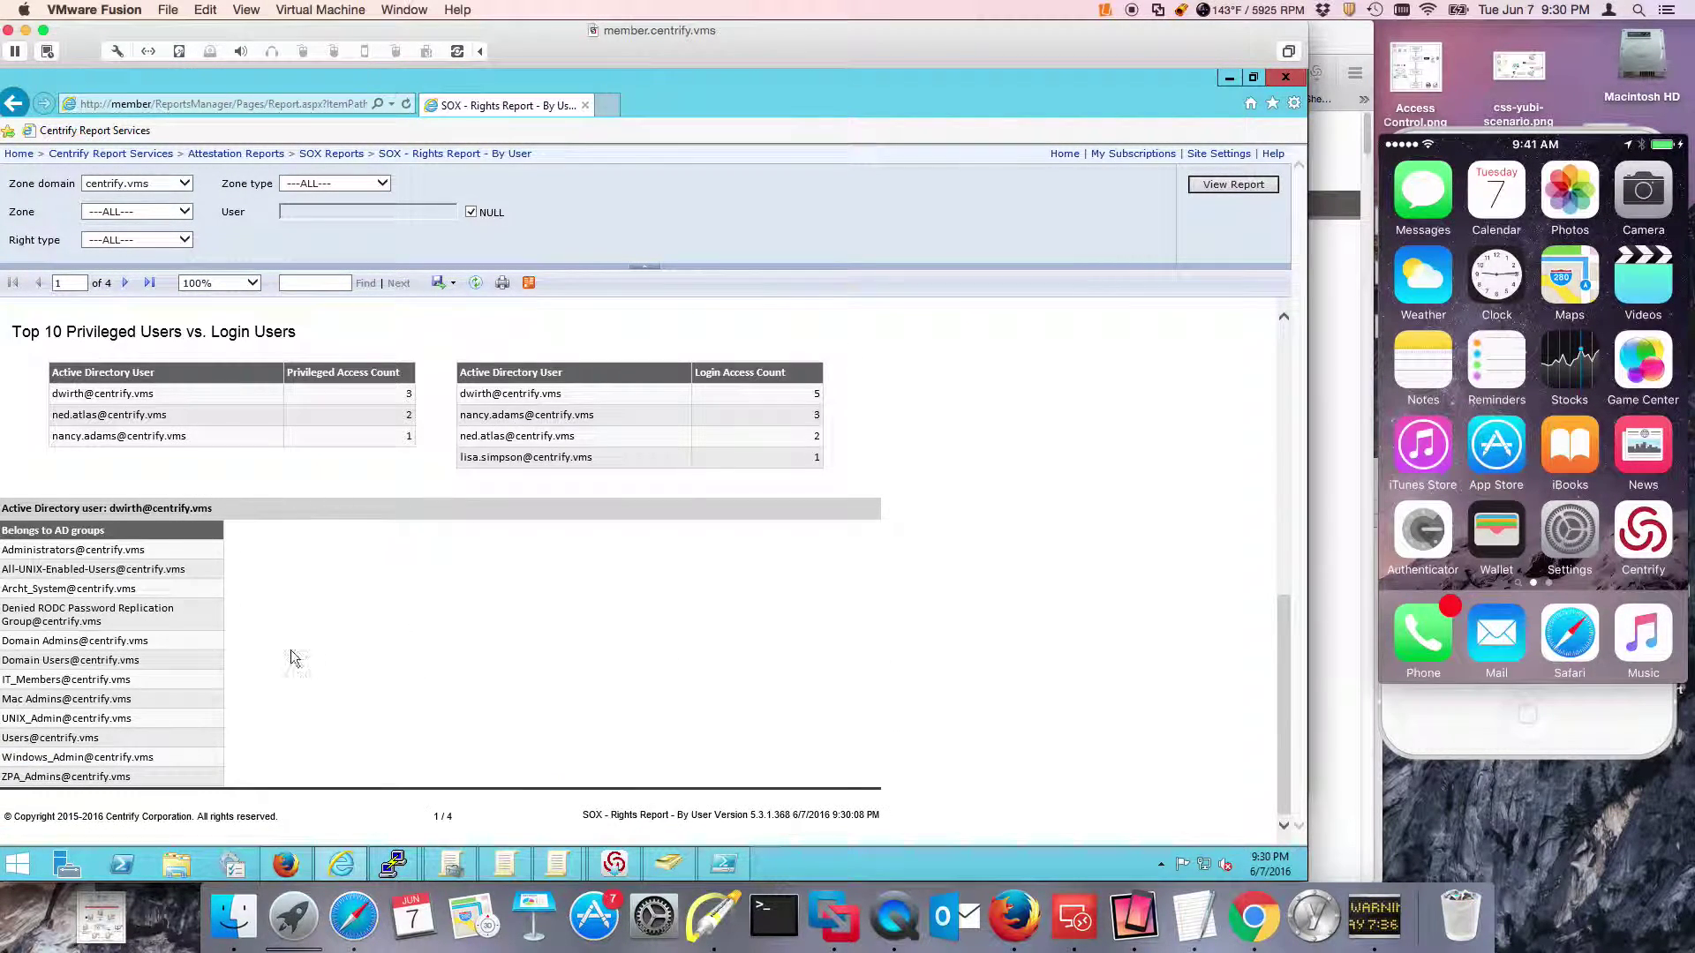
left_click(125, 282)
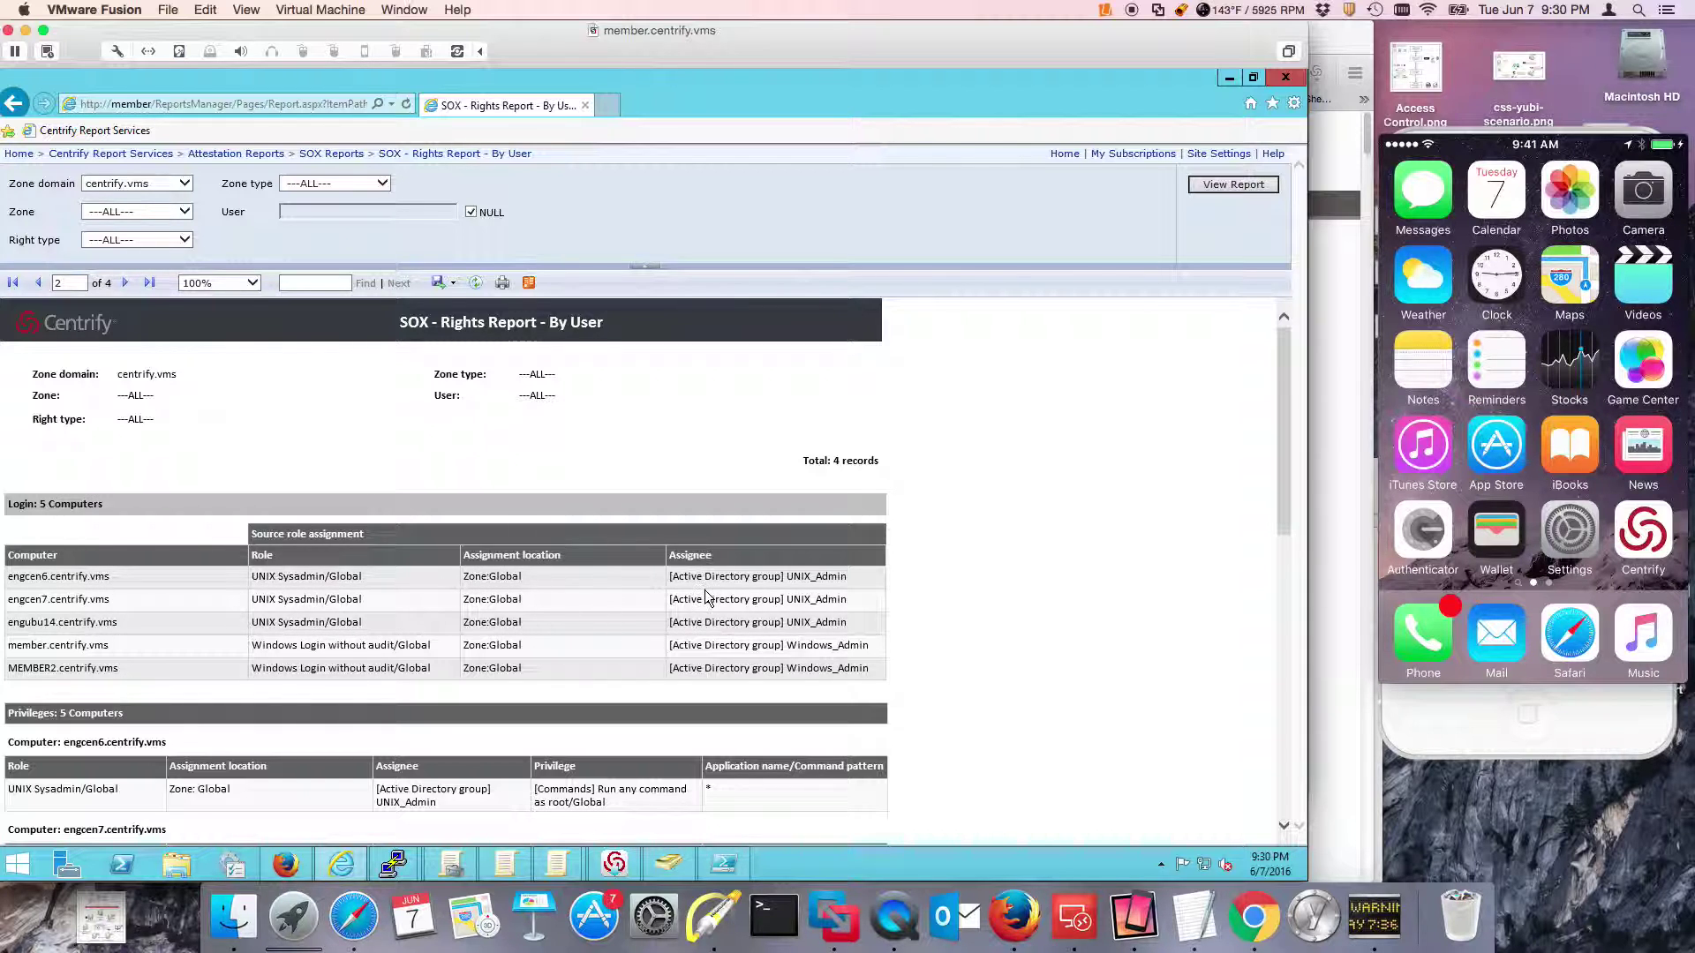
scroll(707, 603, "down", 3)
scroll(172, 595, "down", 1)
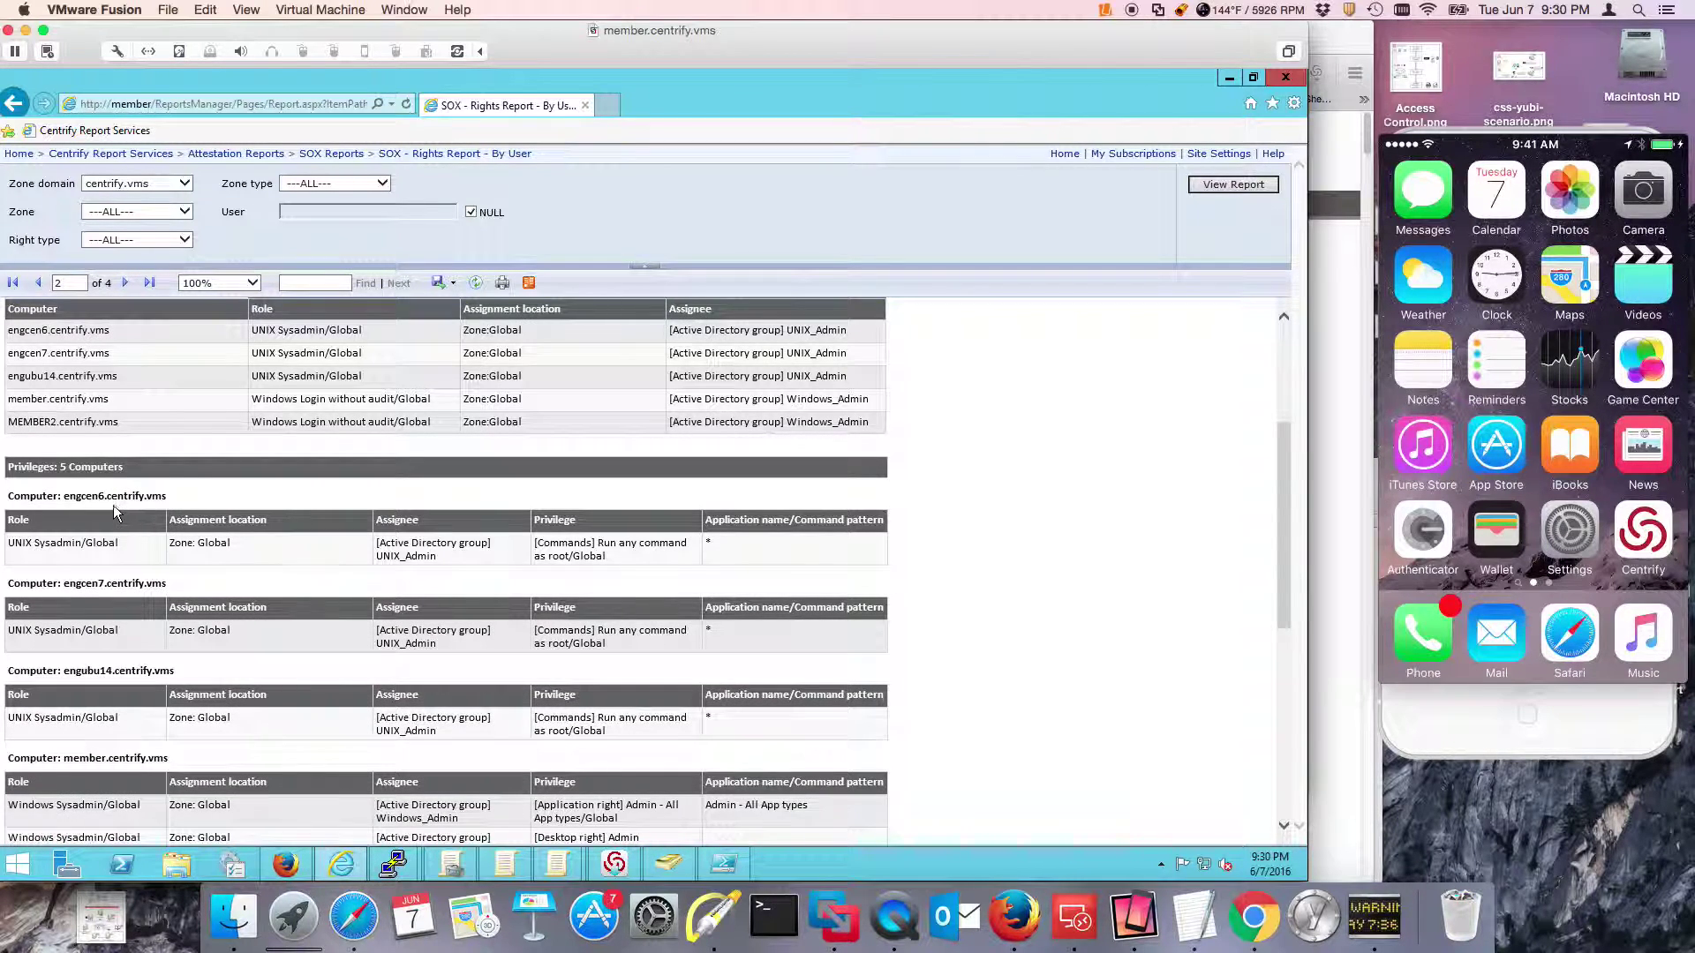
scroll(273, 587, "down", 5)
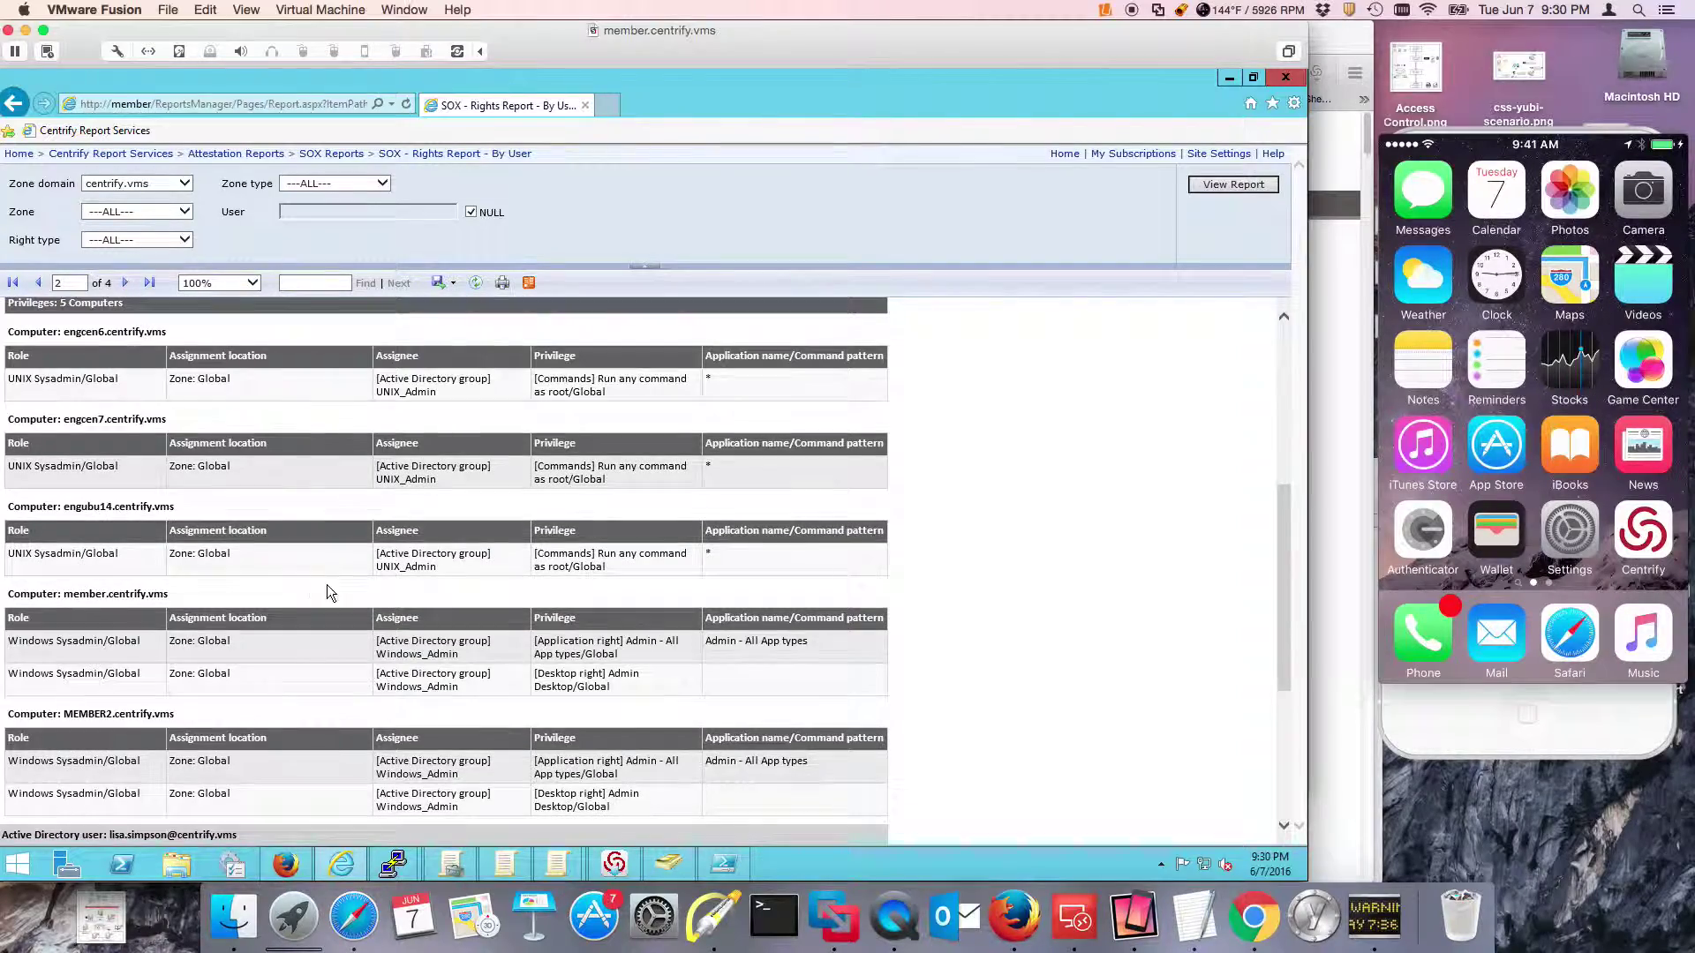
scroll(381, 608, "down", 1)
scroll(370, 605, "up", 9)
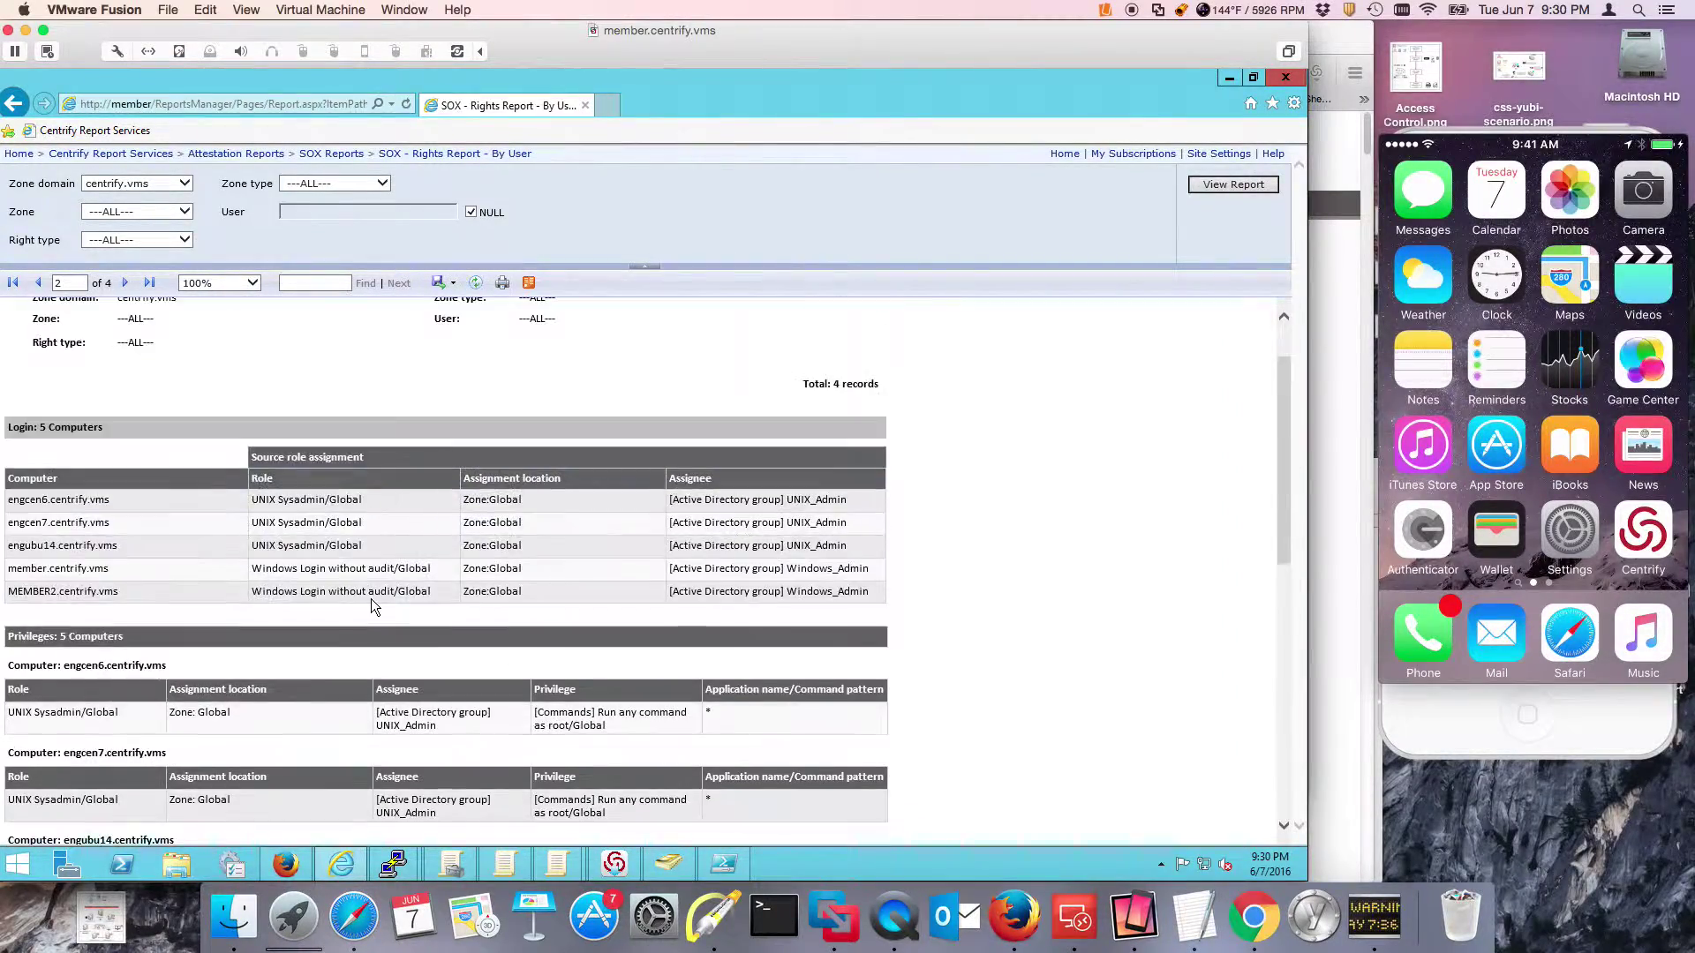
scroll(370, 609, "down", 5)
scroll(369, 621, "down", 4)
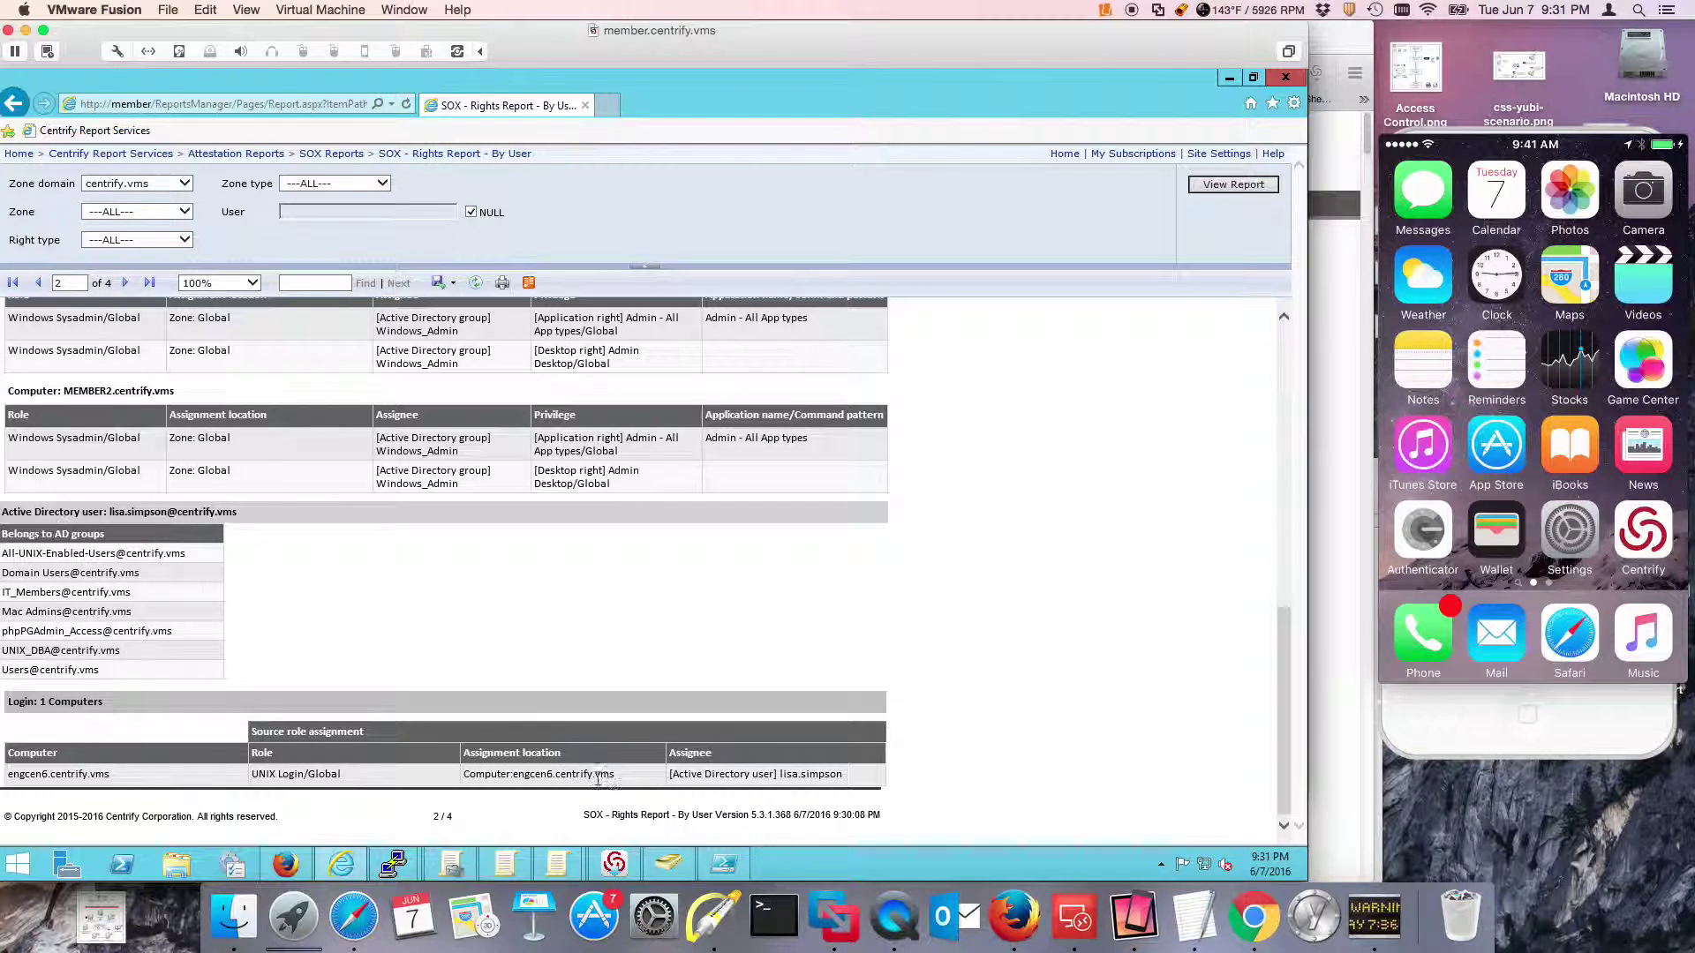
Go to page 3 of 4 and review both users' UNIX and Windows rights.
left_click(125, 282)
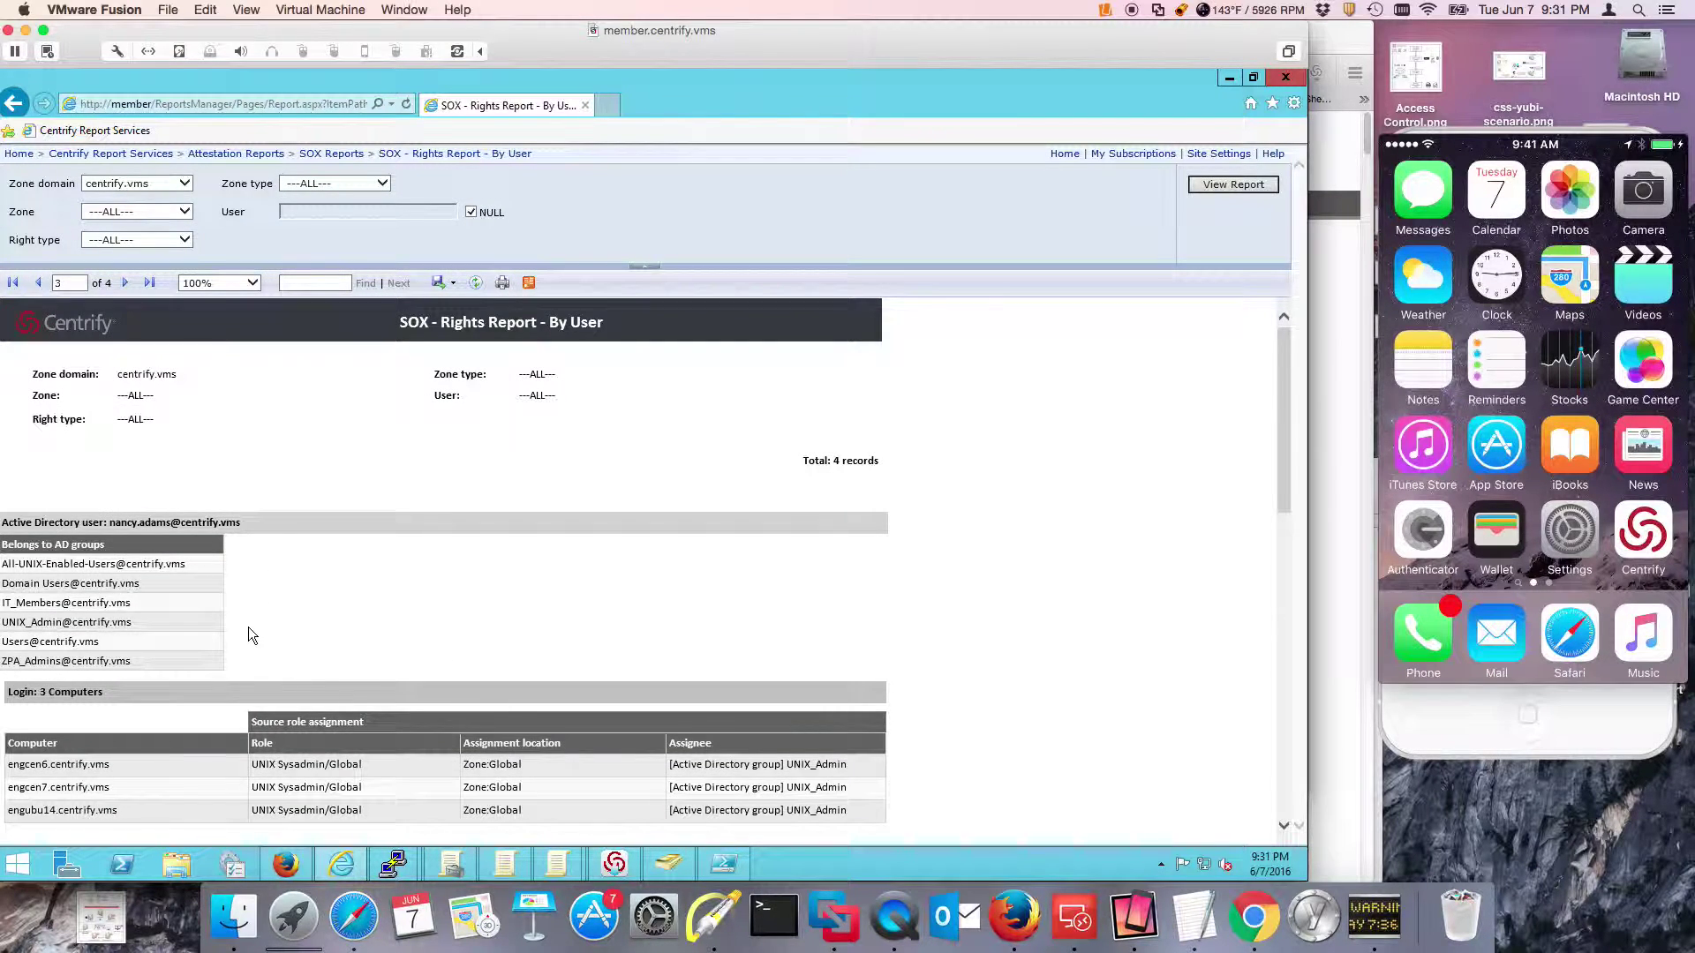
scroll(367, 602, "down", 1)
scroll(447, 606, "down", 2)
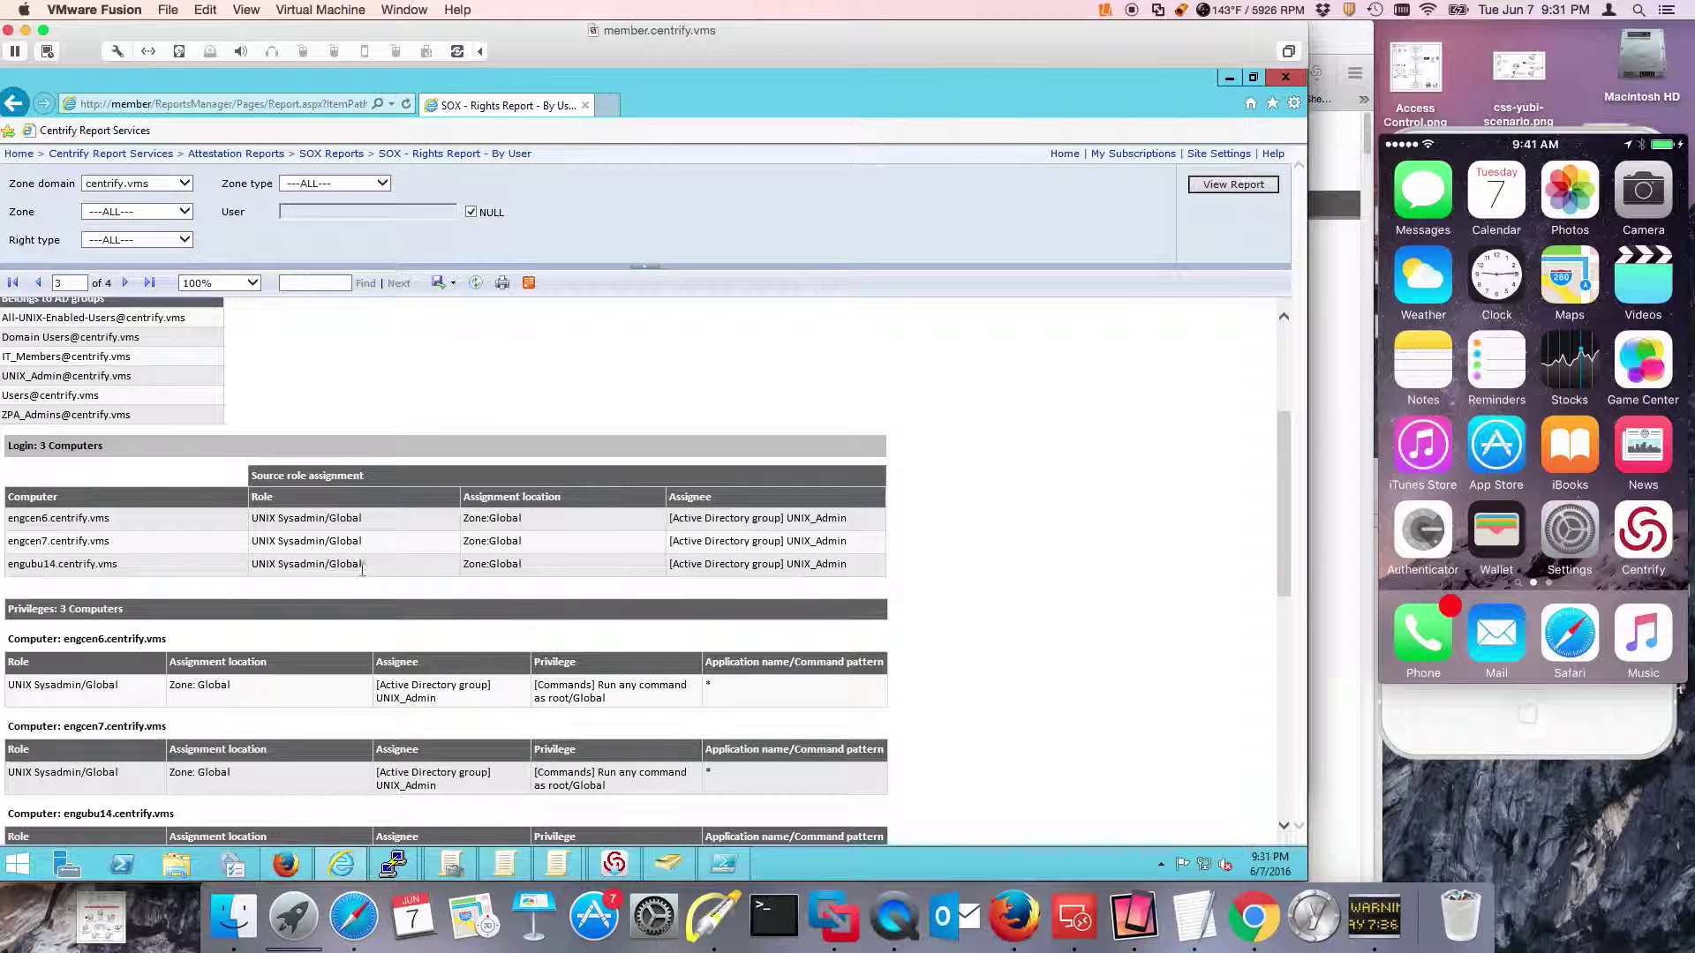
scroll(385, 579, "up", 2)
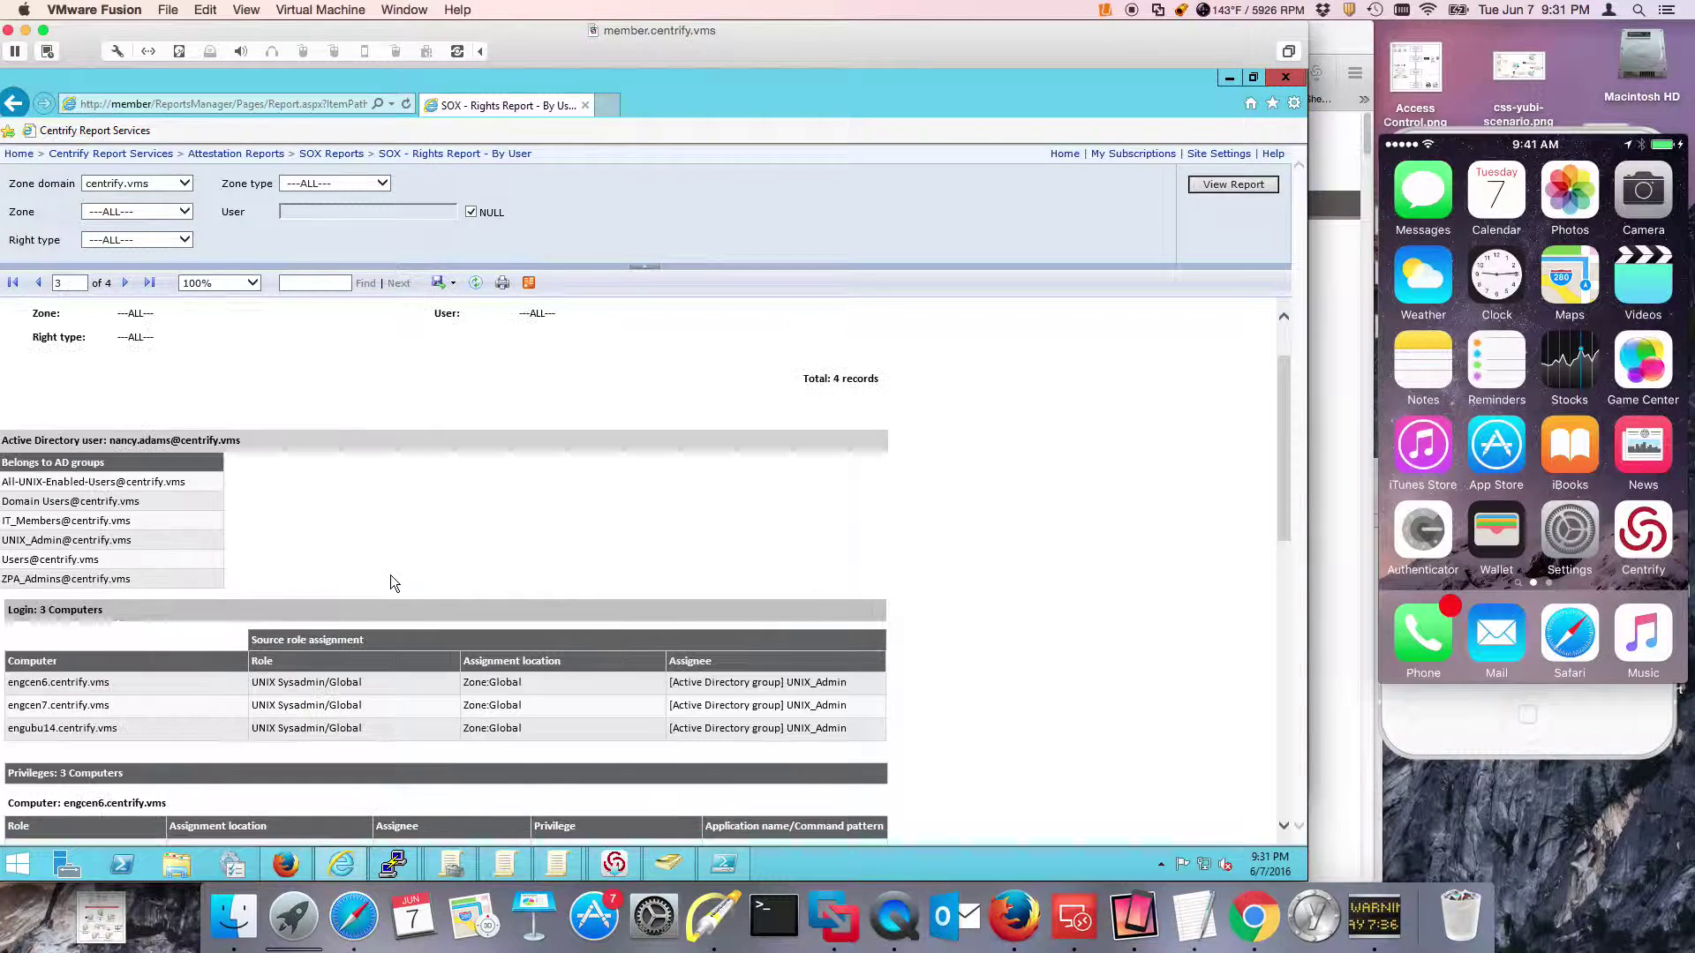
scroll(344, 485, "up", 1)
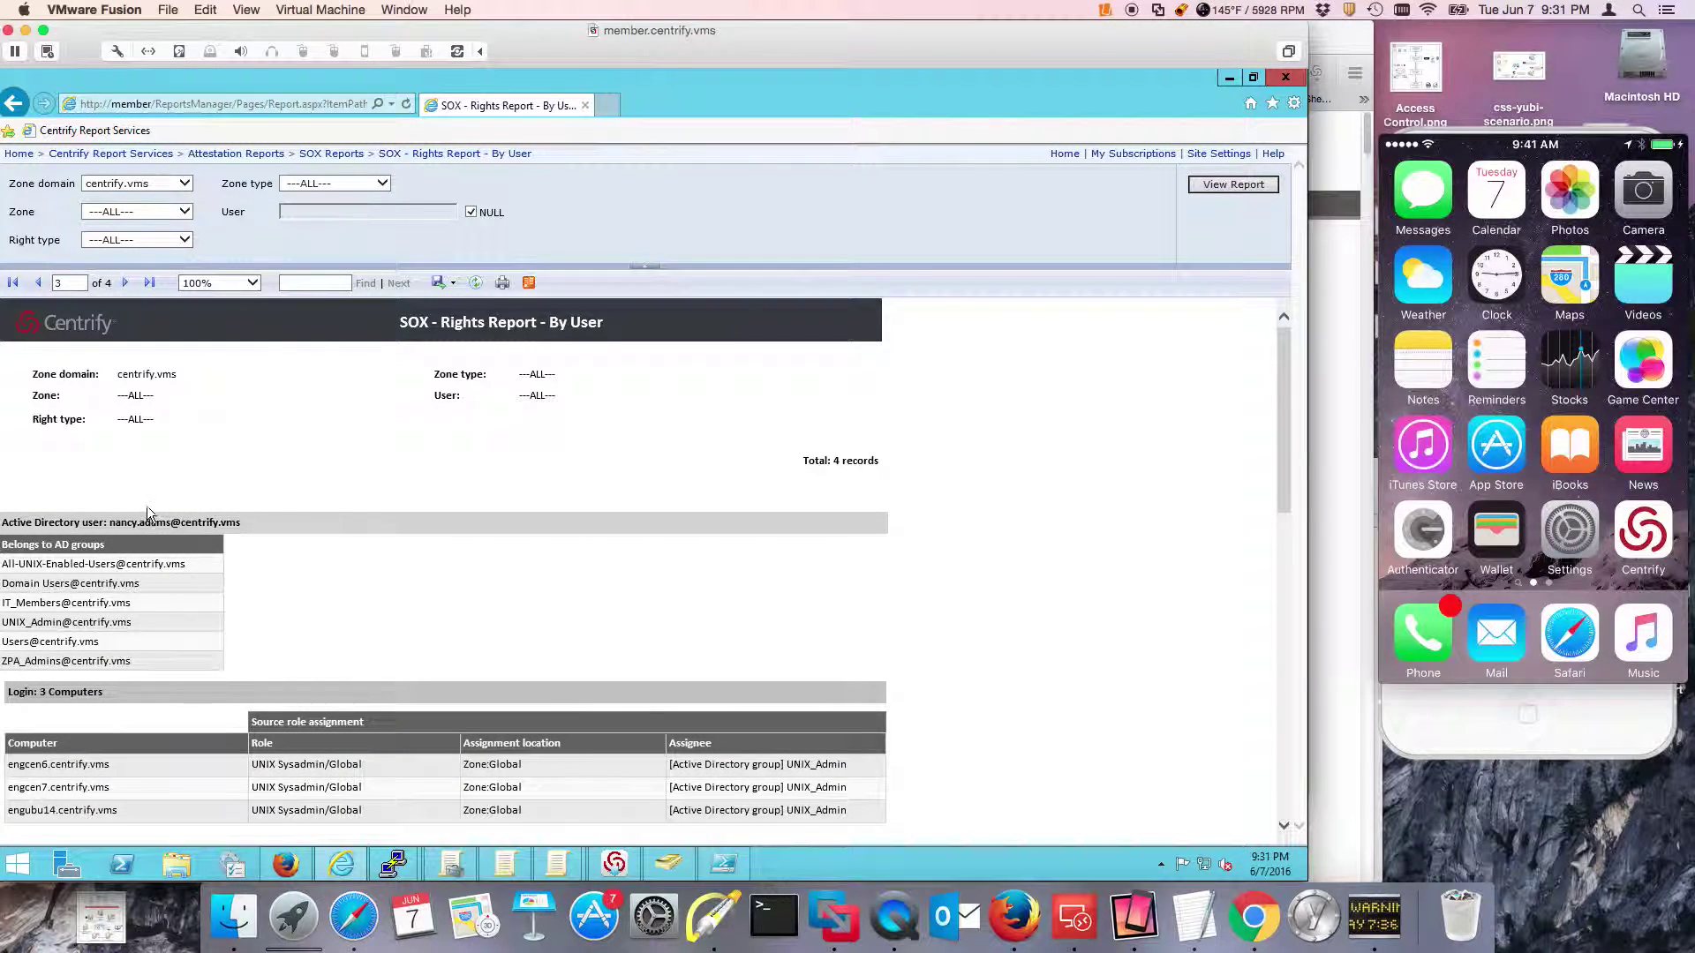
scroll(187, 641, "down", 2)
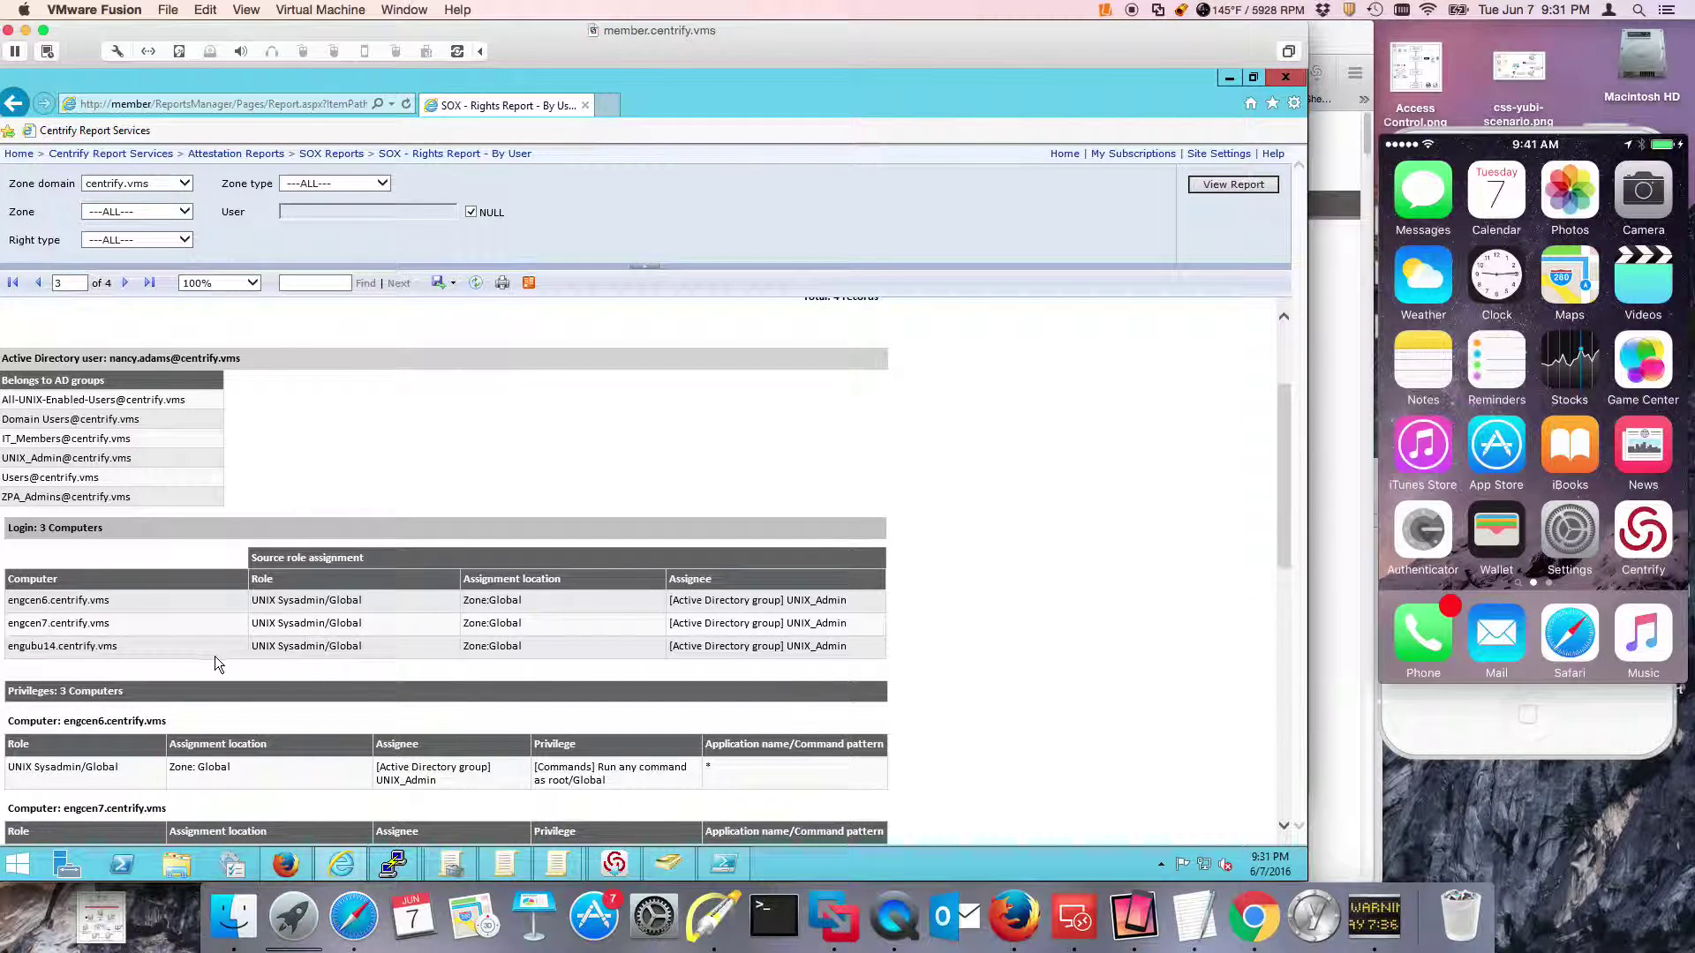
scroll(221, 664, "down", 3)
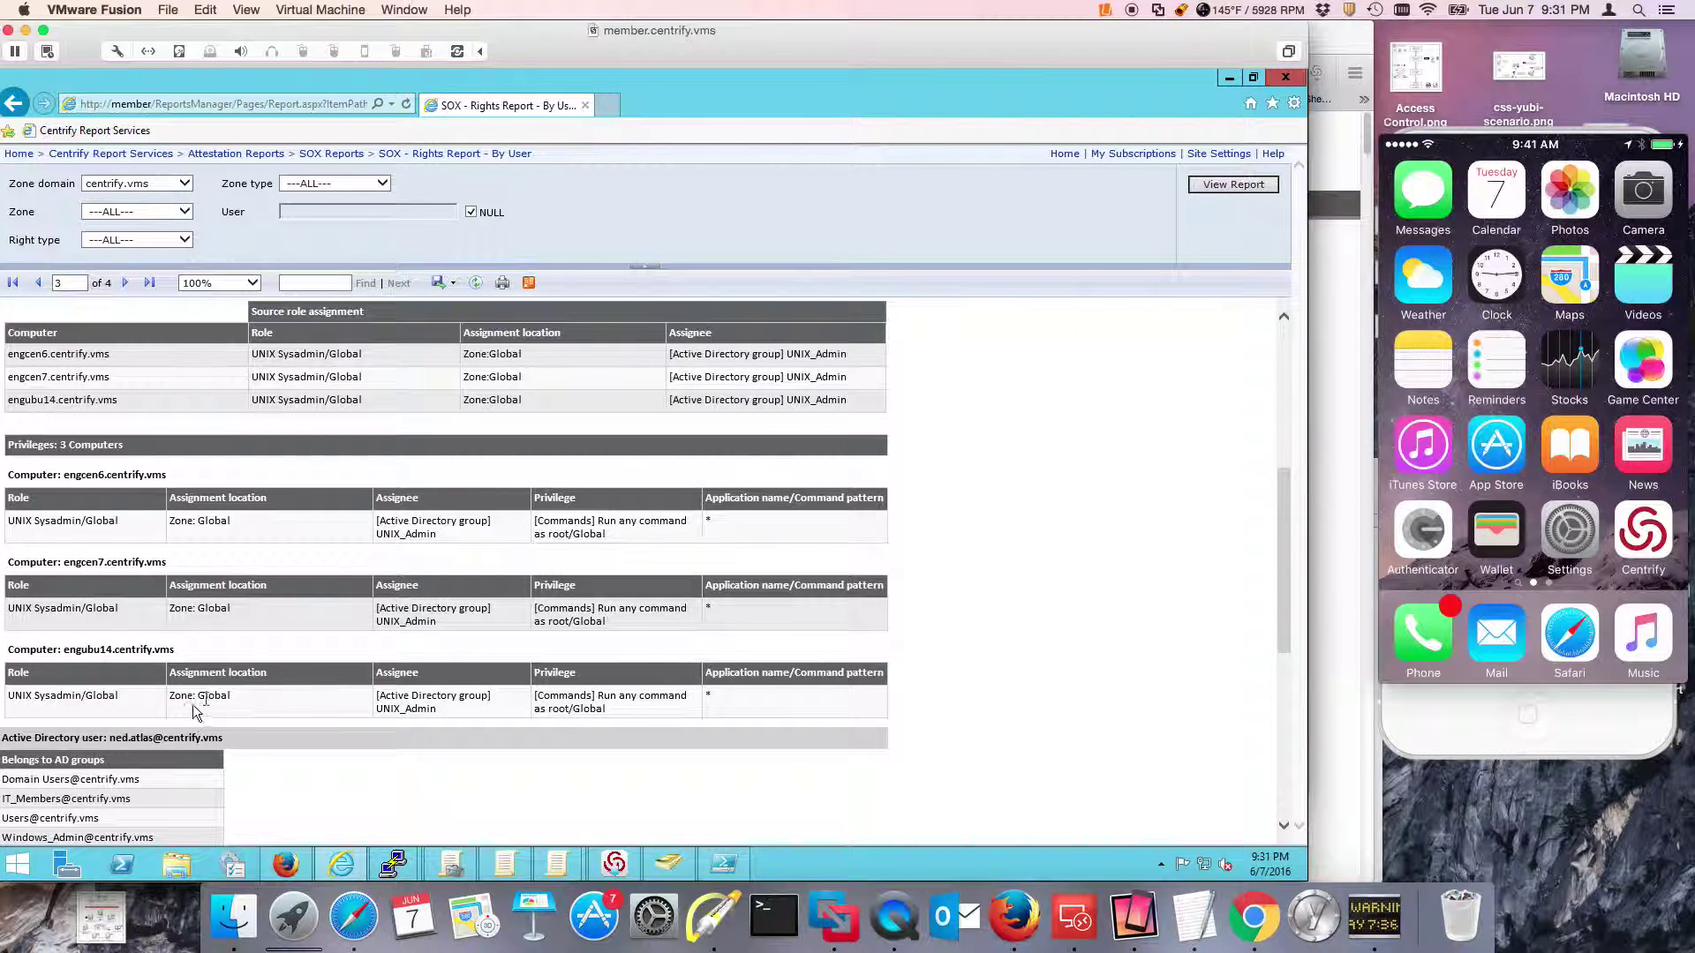
scroll(216, 693, "down", 1)
scroll(119, 764, "down", 2)
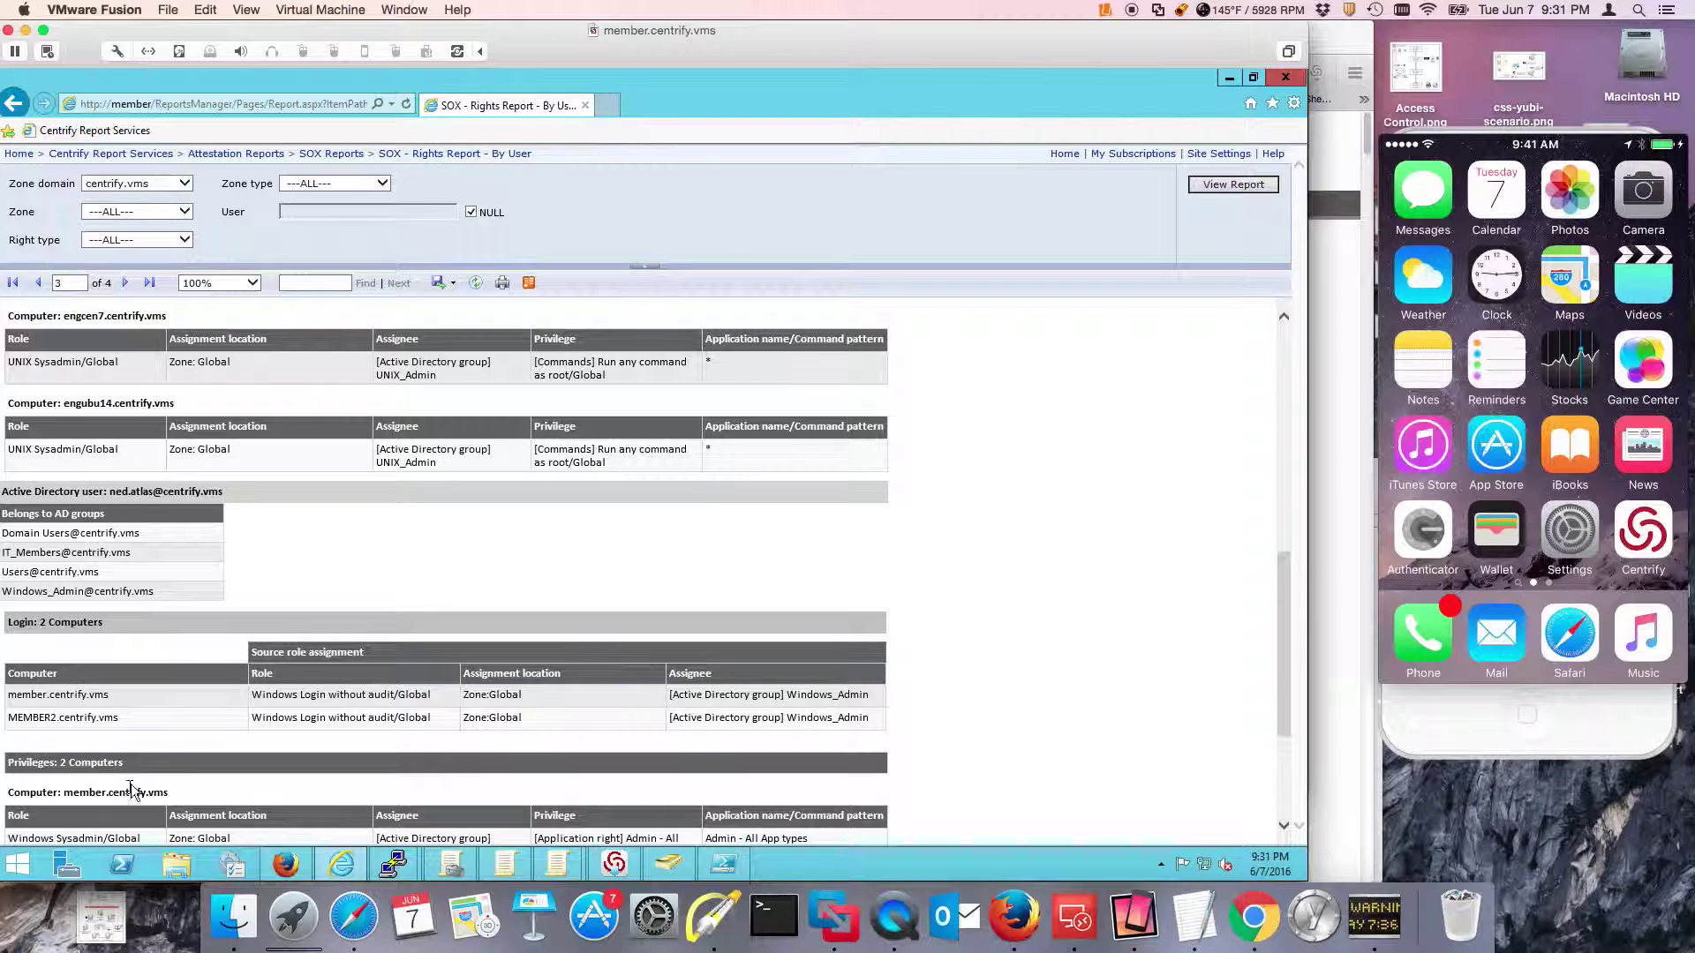
scroll(212, 629, "down", 1)
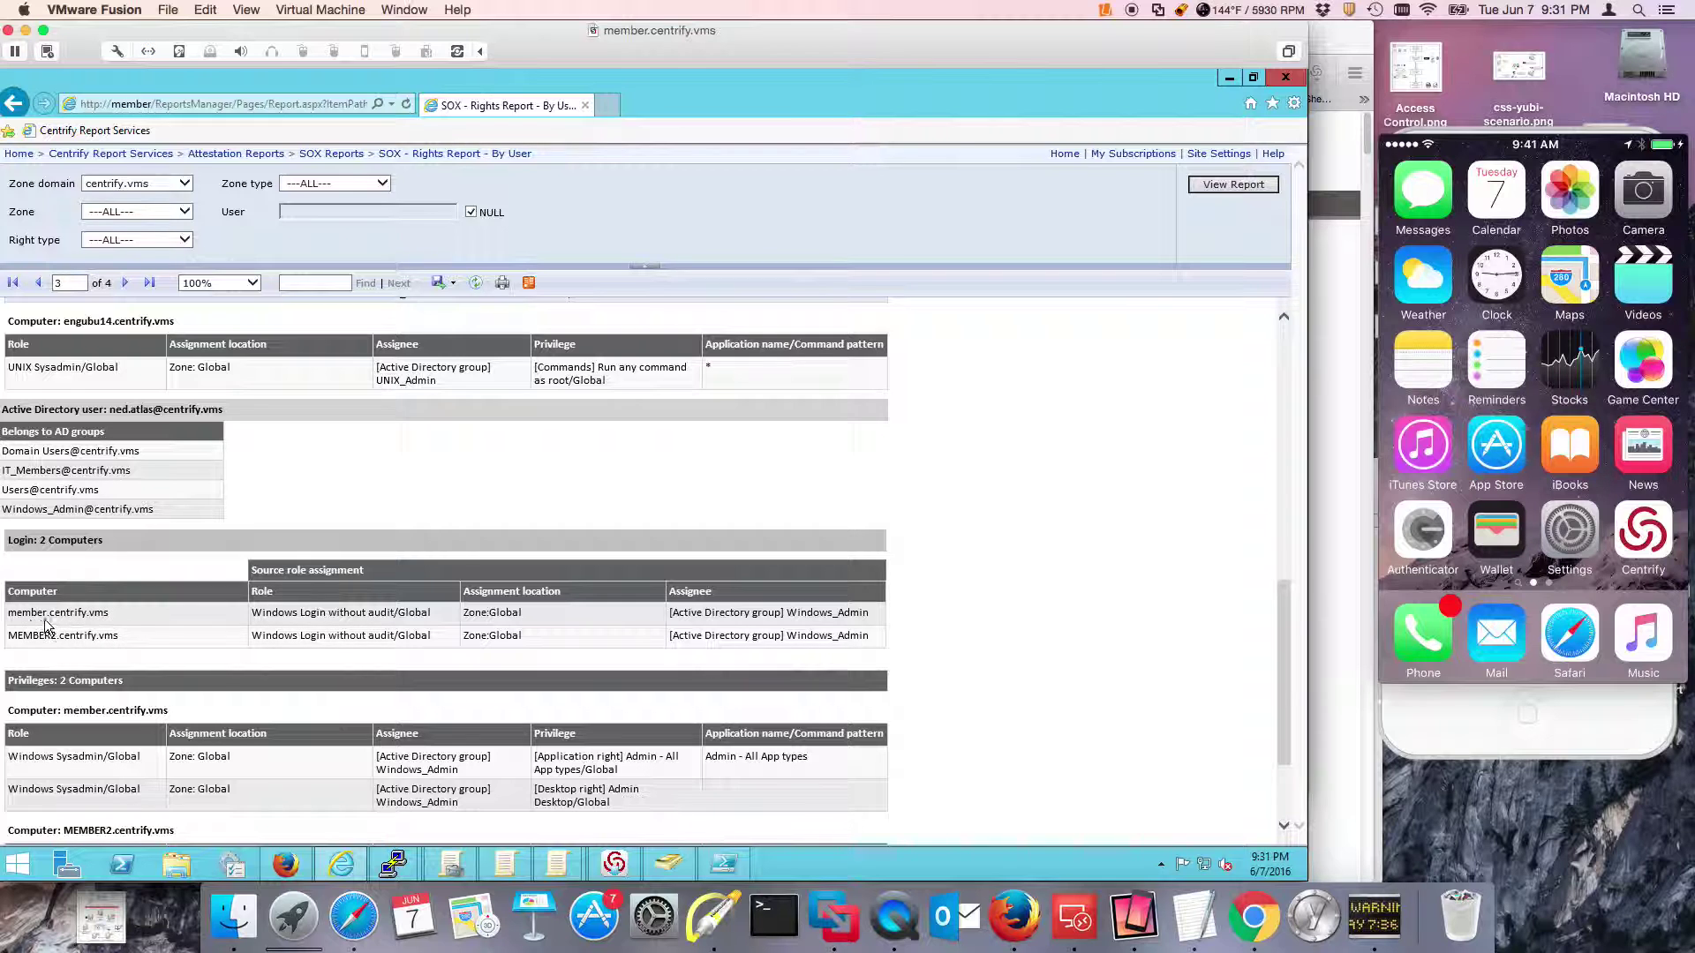
scroll(176, 662, "down", 1)
scroll(249, 718, "down", 1)
scroll(247, 697, "up", 4)
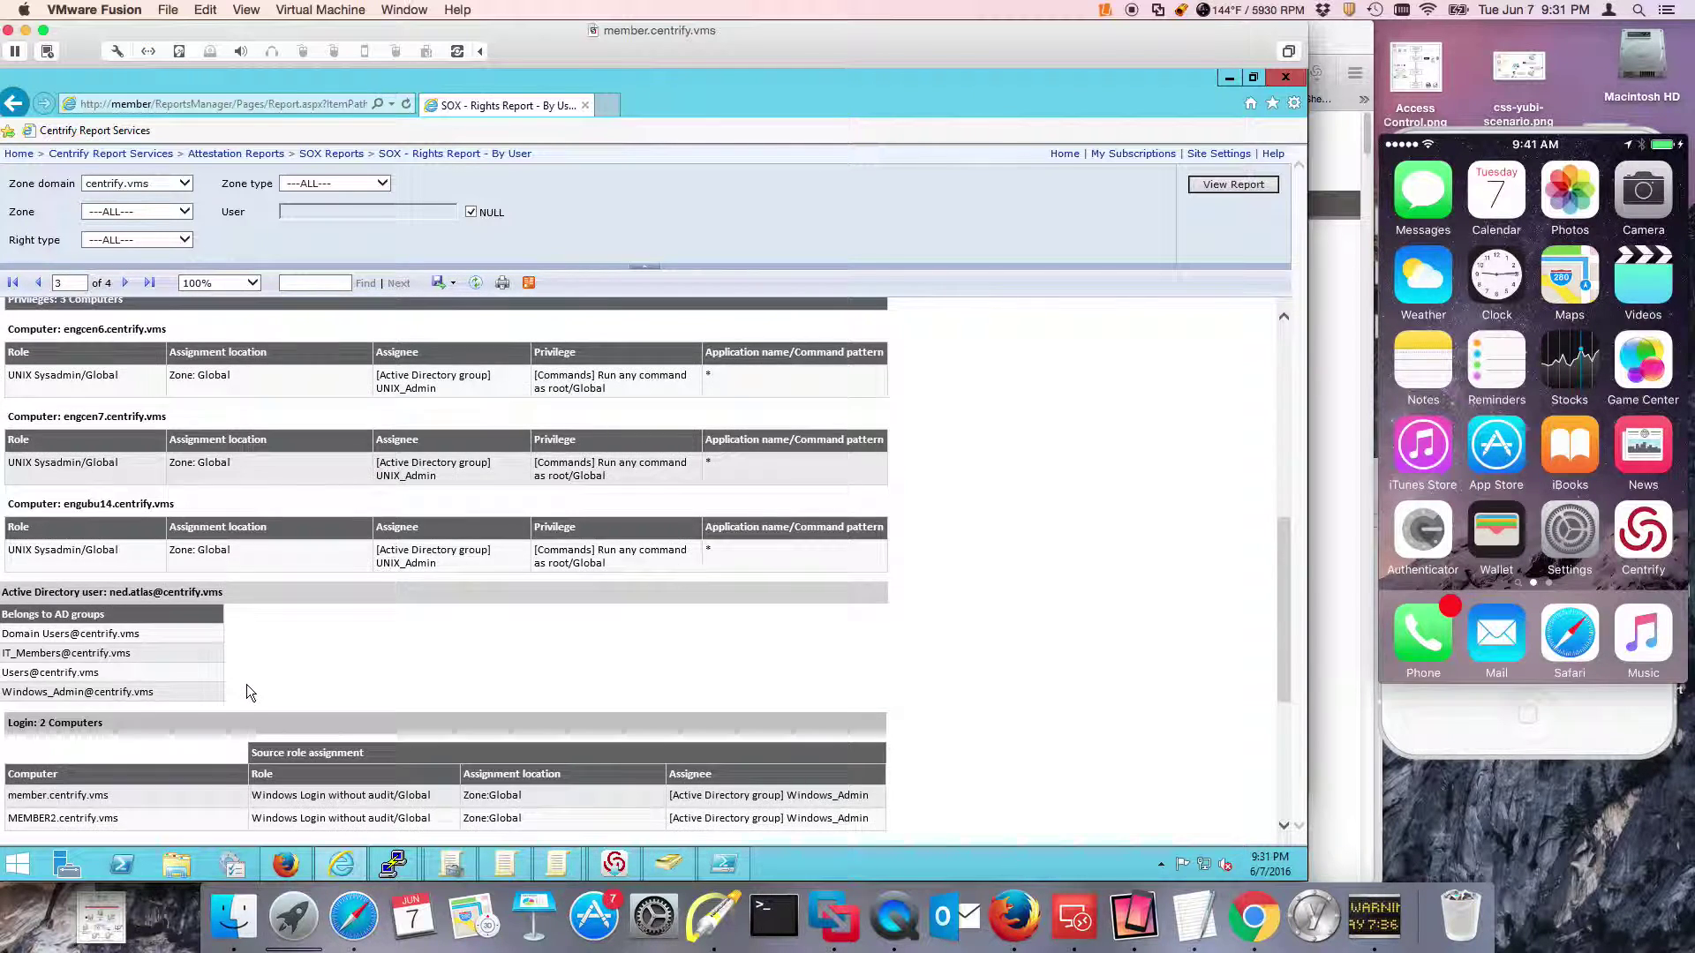
scroll(247, 693, "up", 5)
Set the Zone parameter to Global and keep Right Type at all types.
left_click(183, 212)
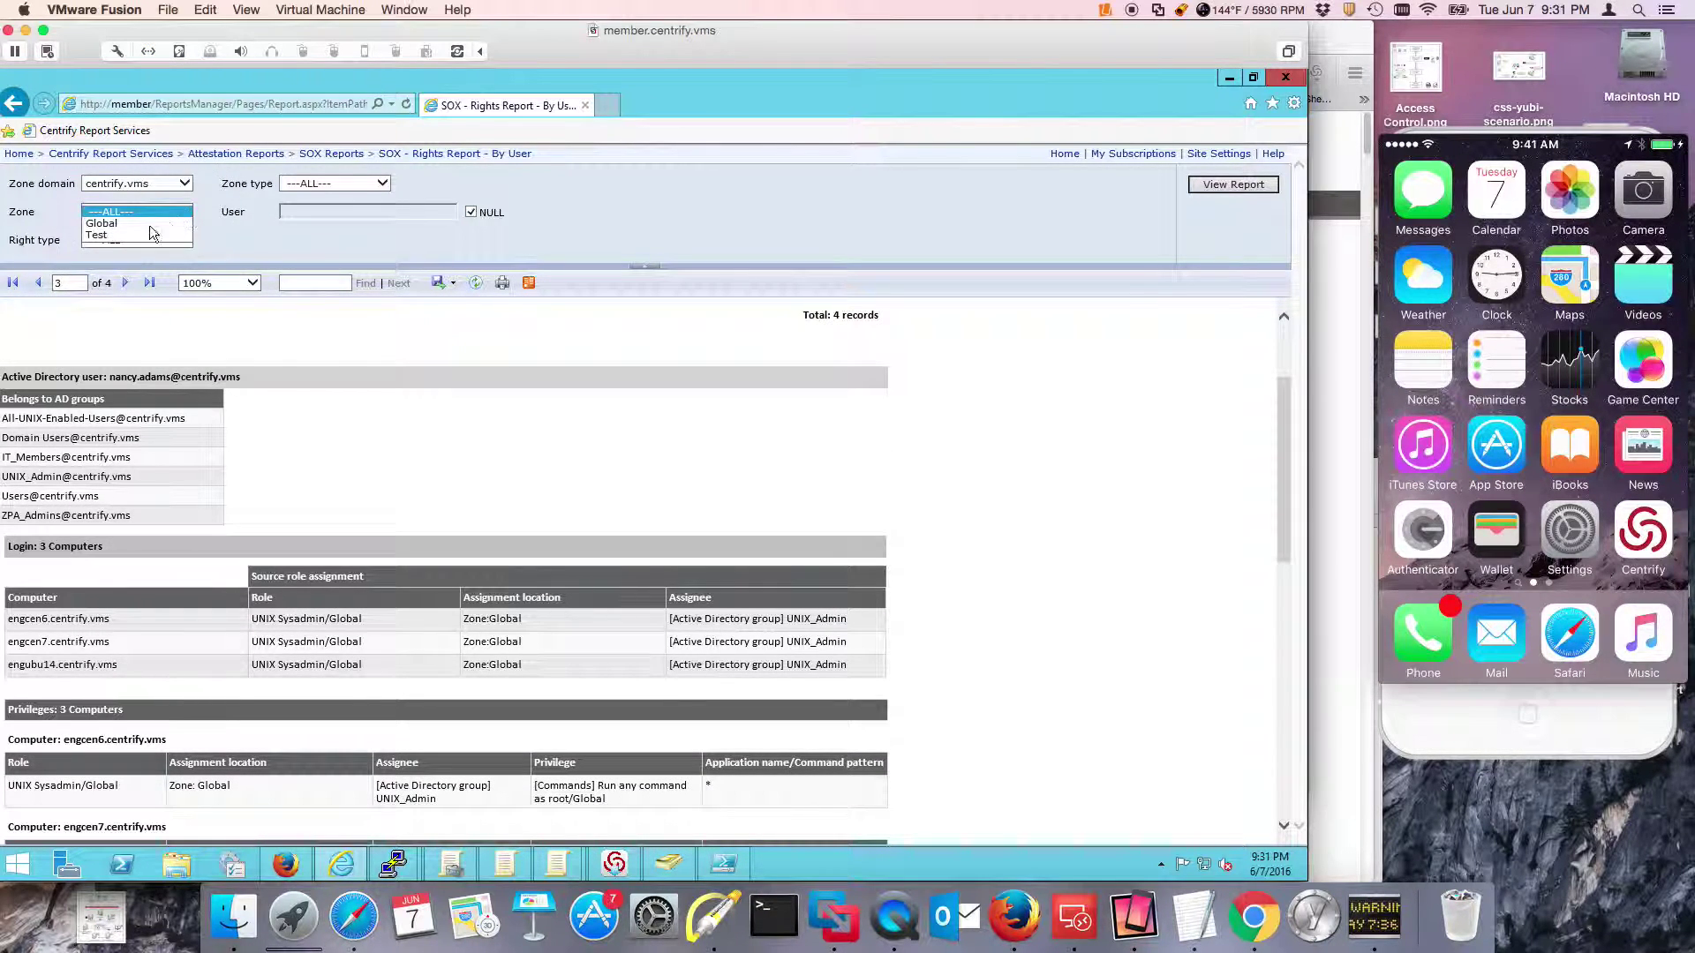
left_click(165, 224)
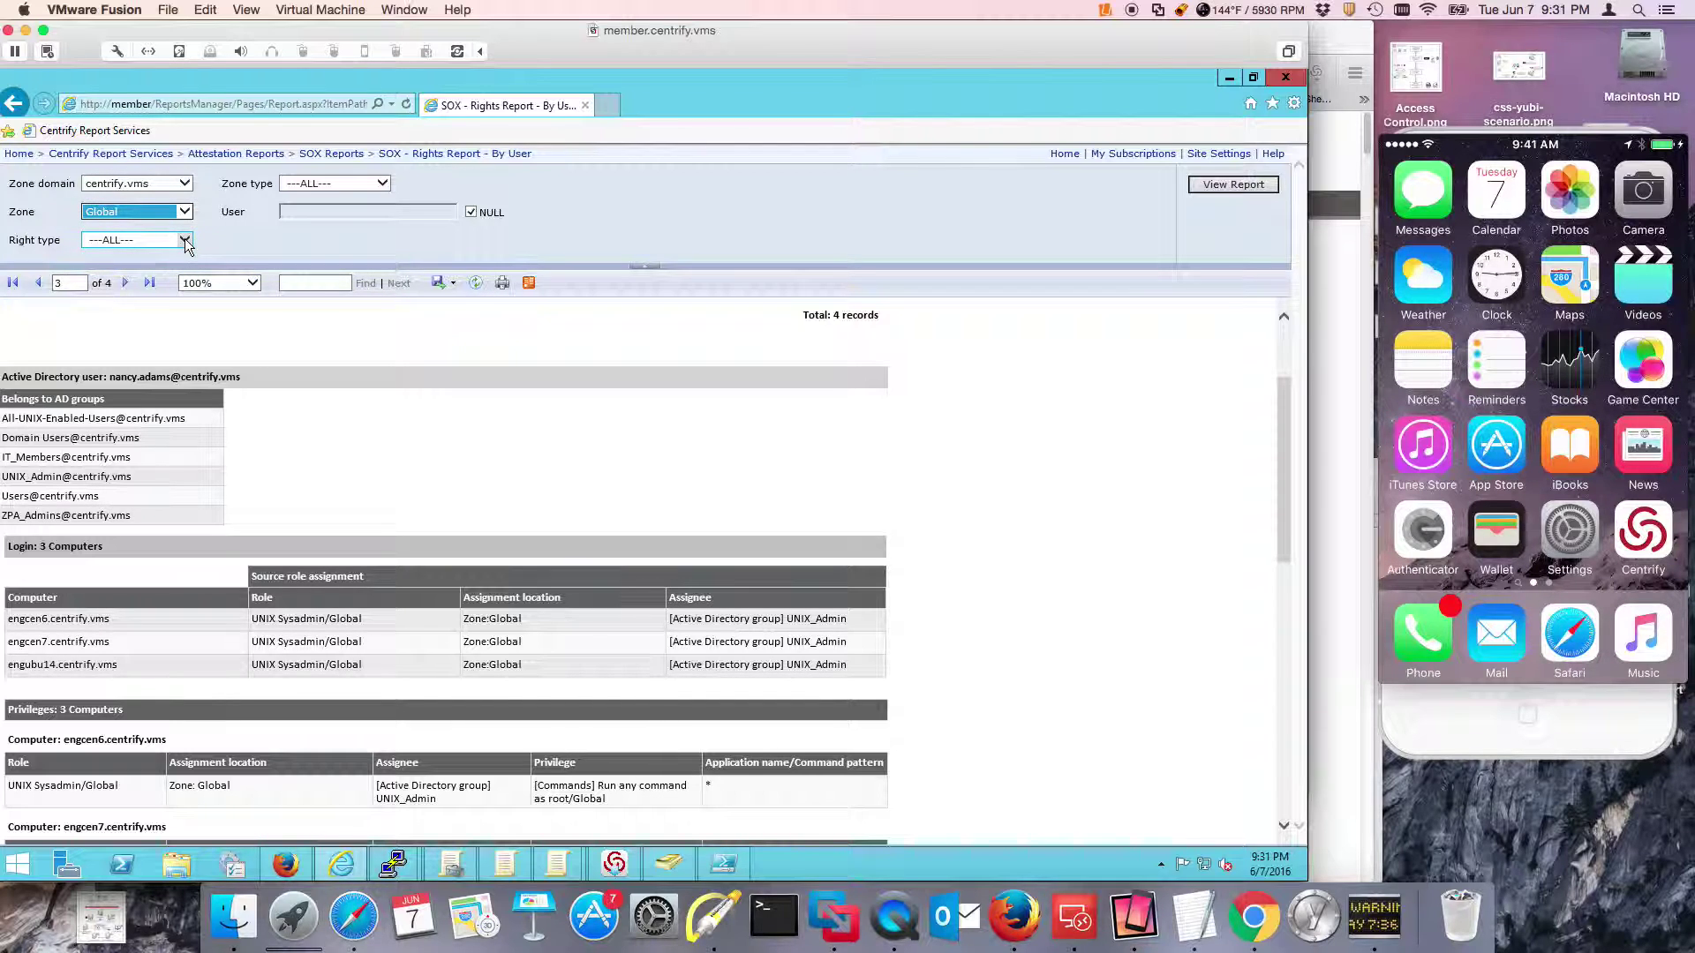
left_click(185, 240)
left_click(141, 253)
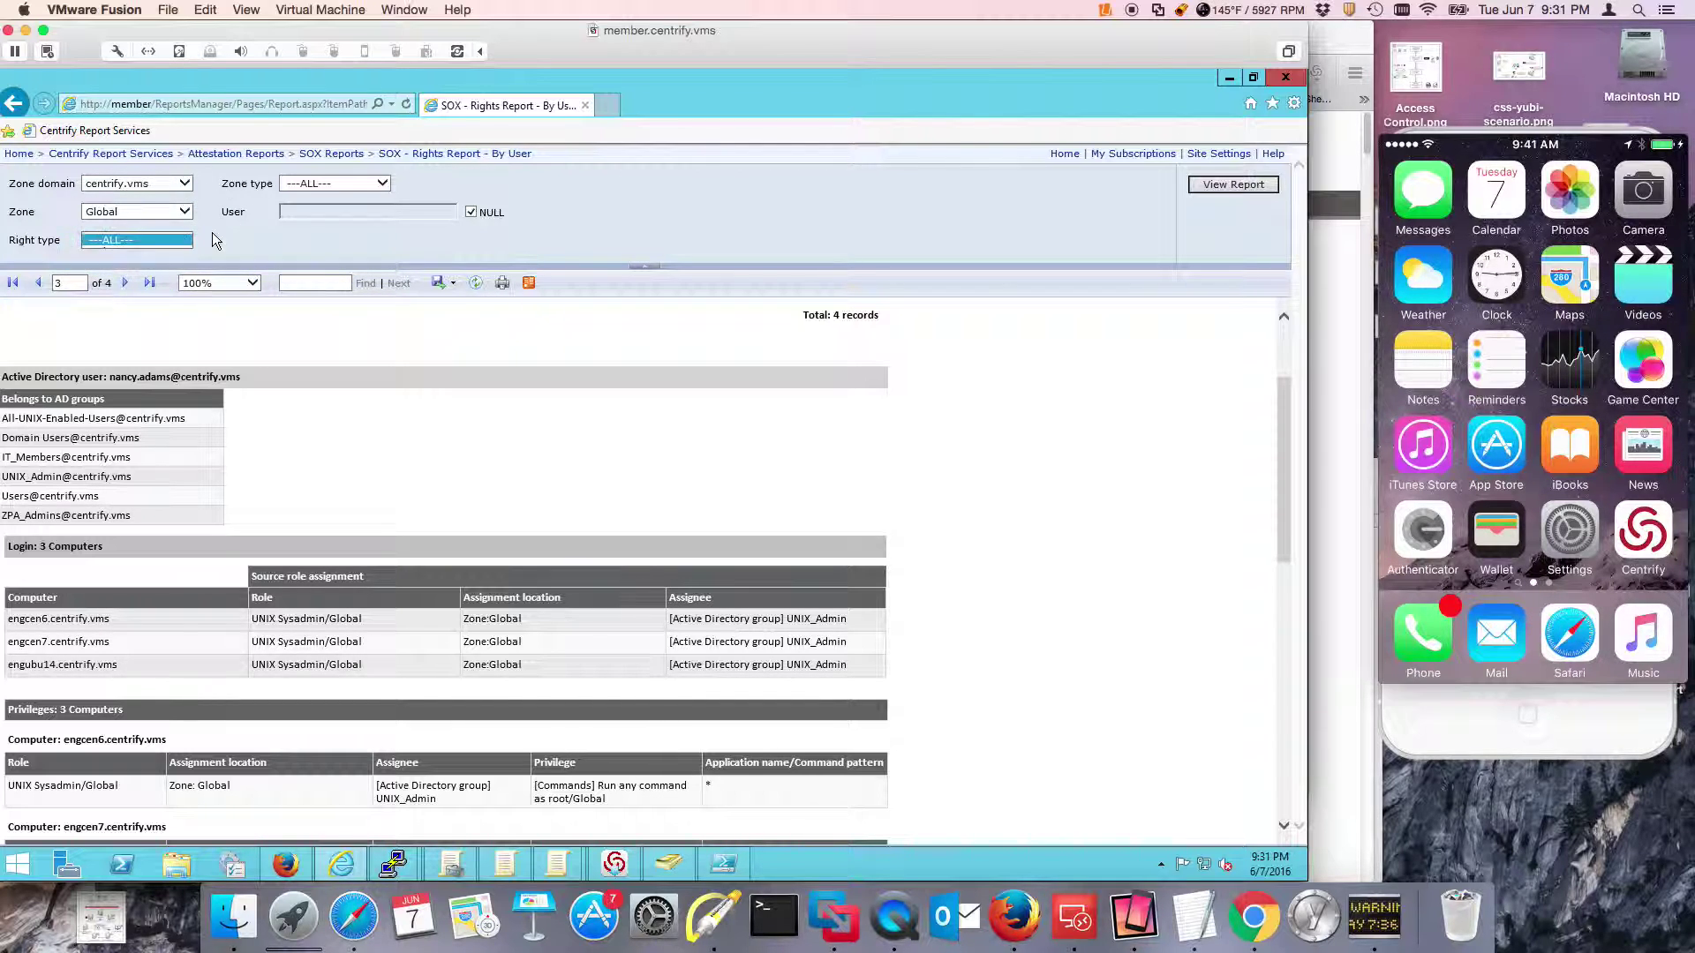
Clear NULL for User, enter a specific user's account name, and run the report.
left_click(470, 212)
left_click(397, 213)
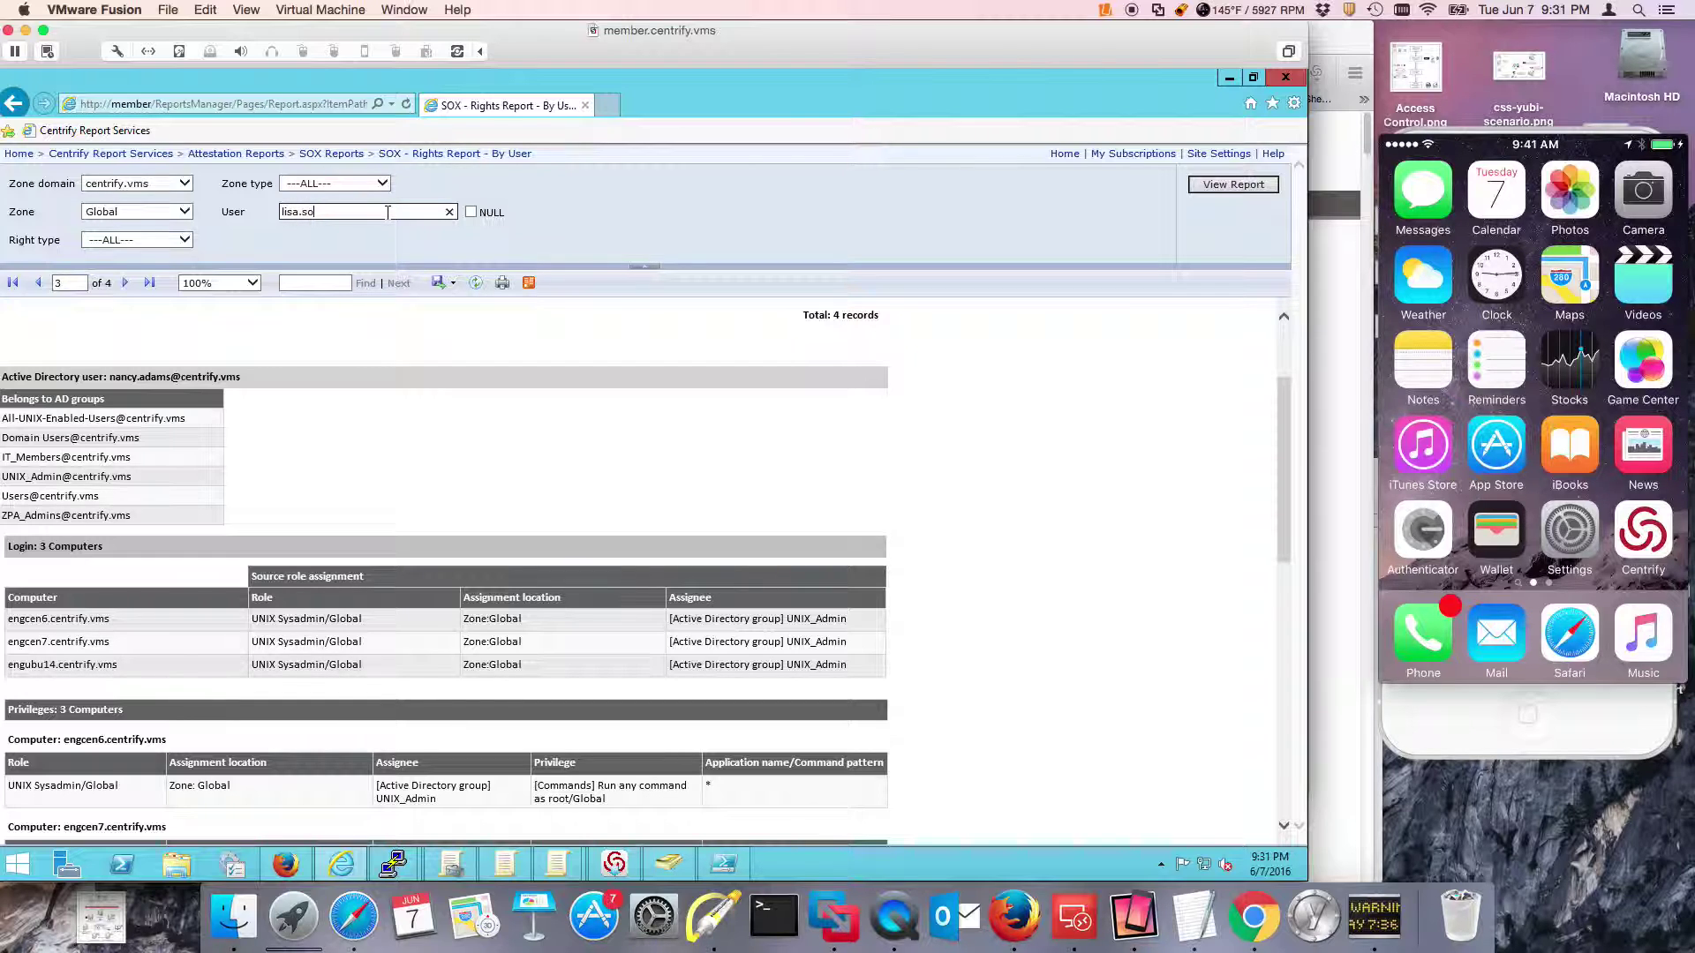
key("Return")
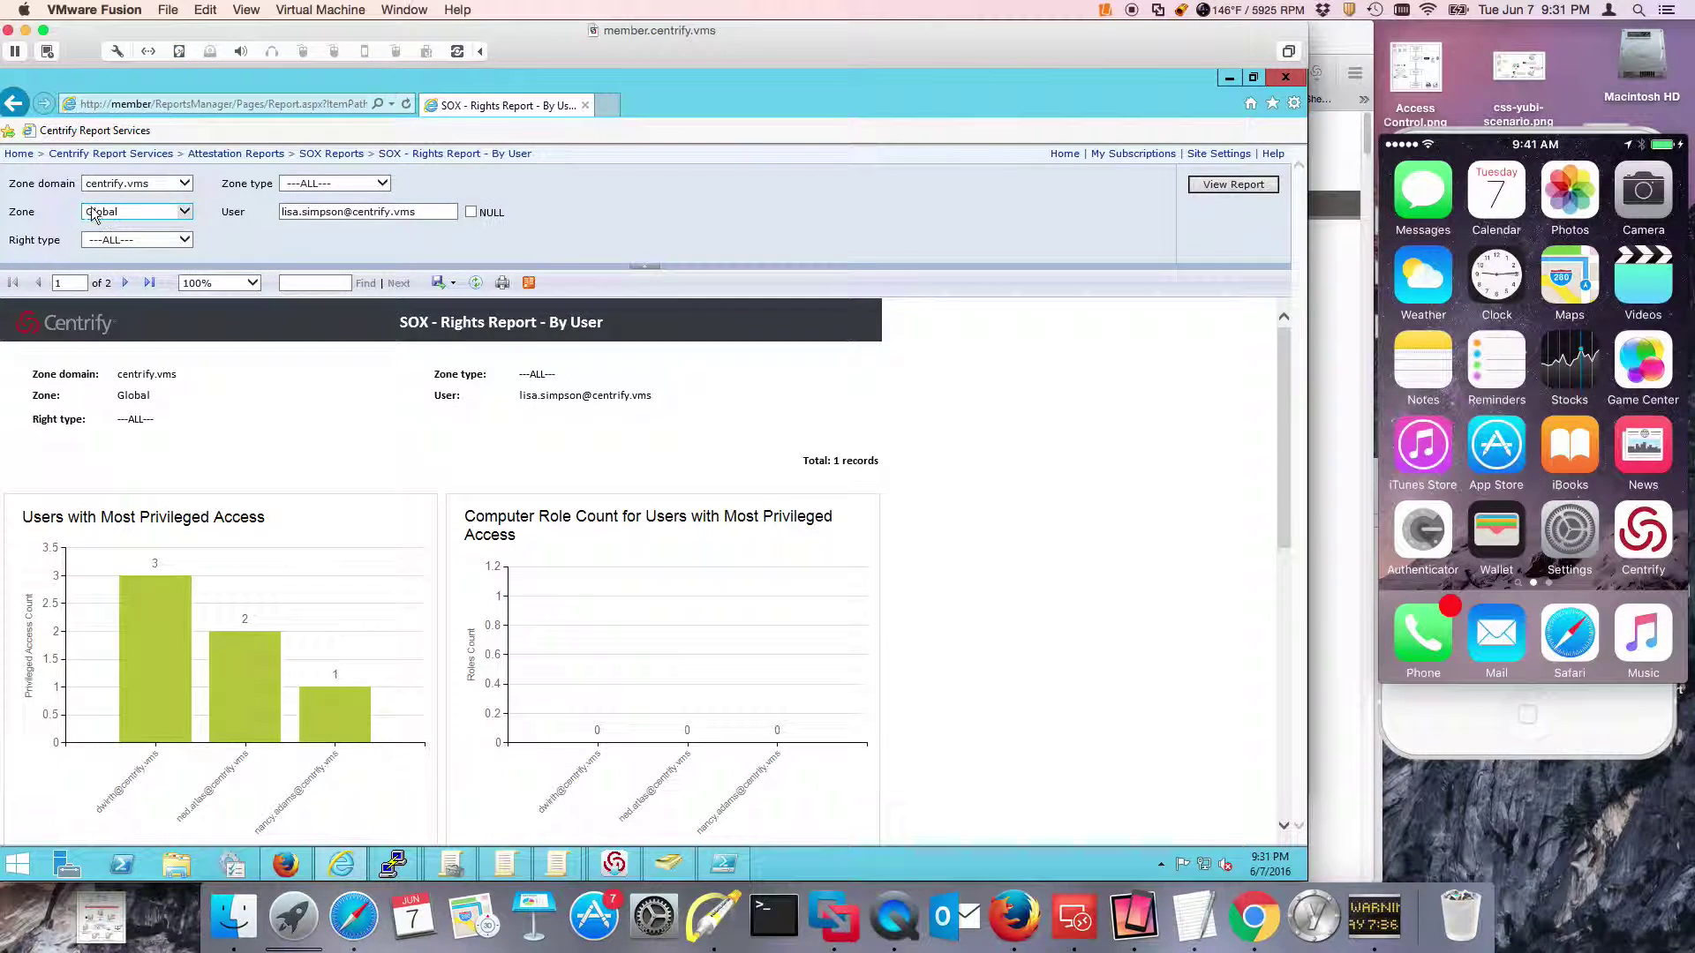
scroll(459, 605, "down", 10)
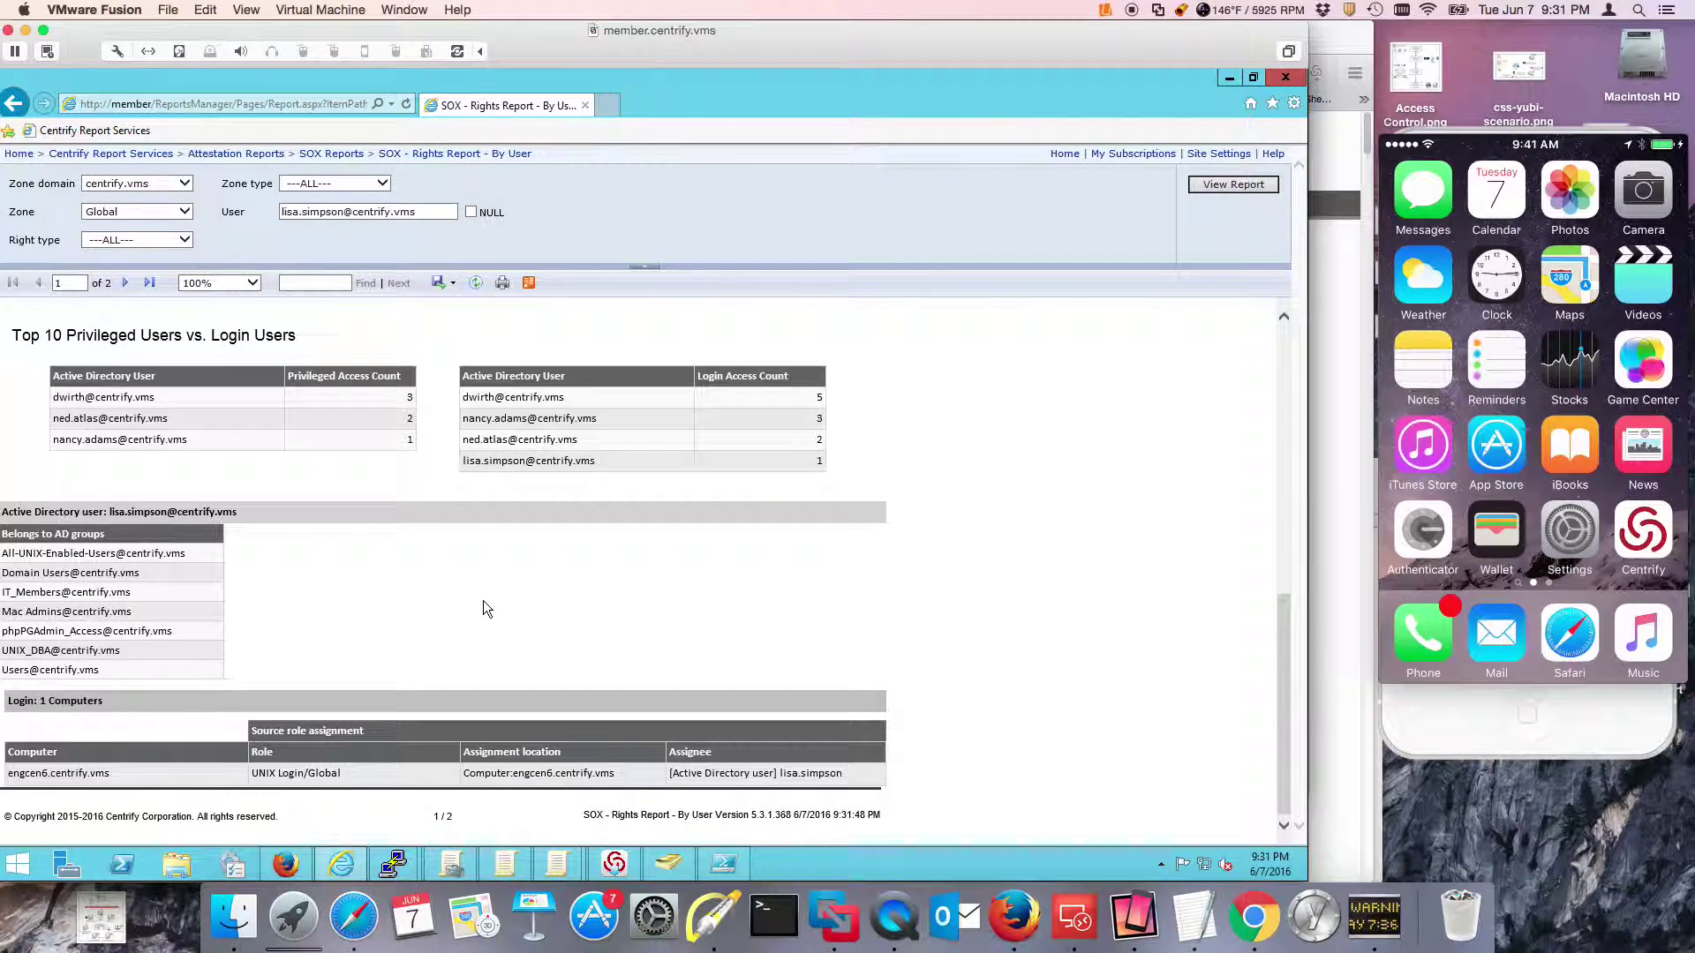
scroll(274, 436, "up", 10)
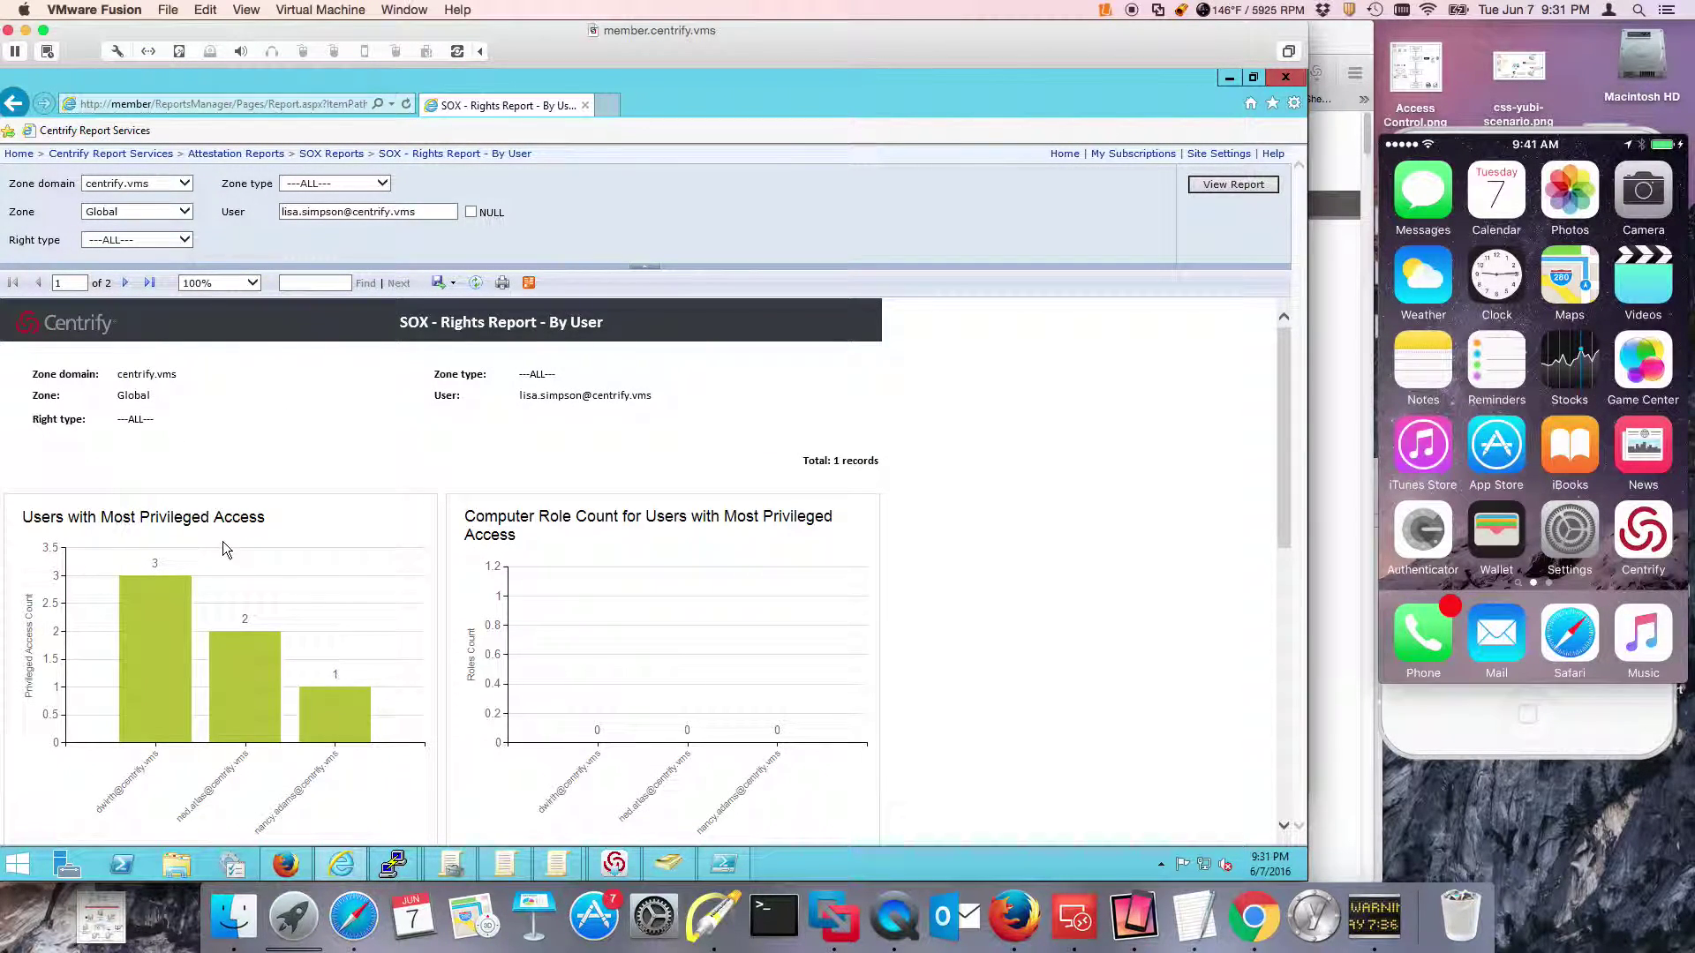
scroll(351, 547, "down", 5)
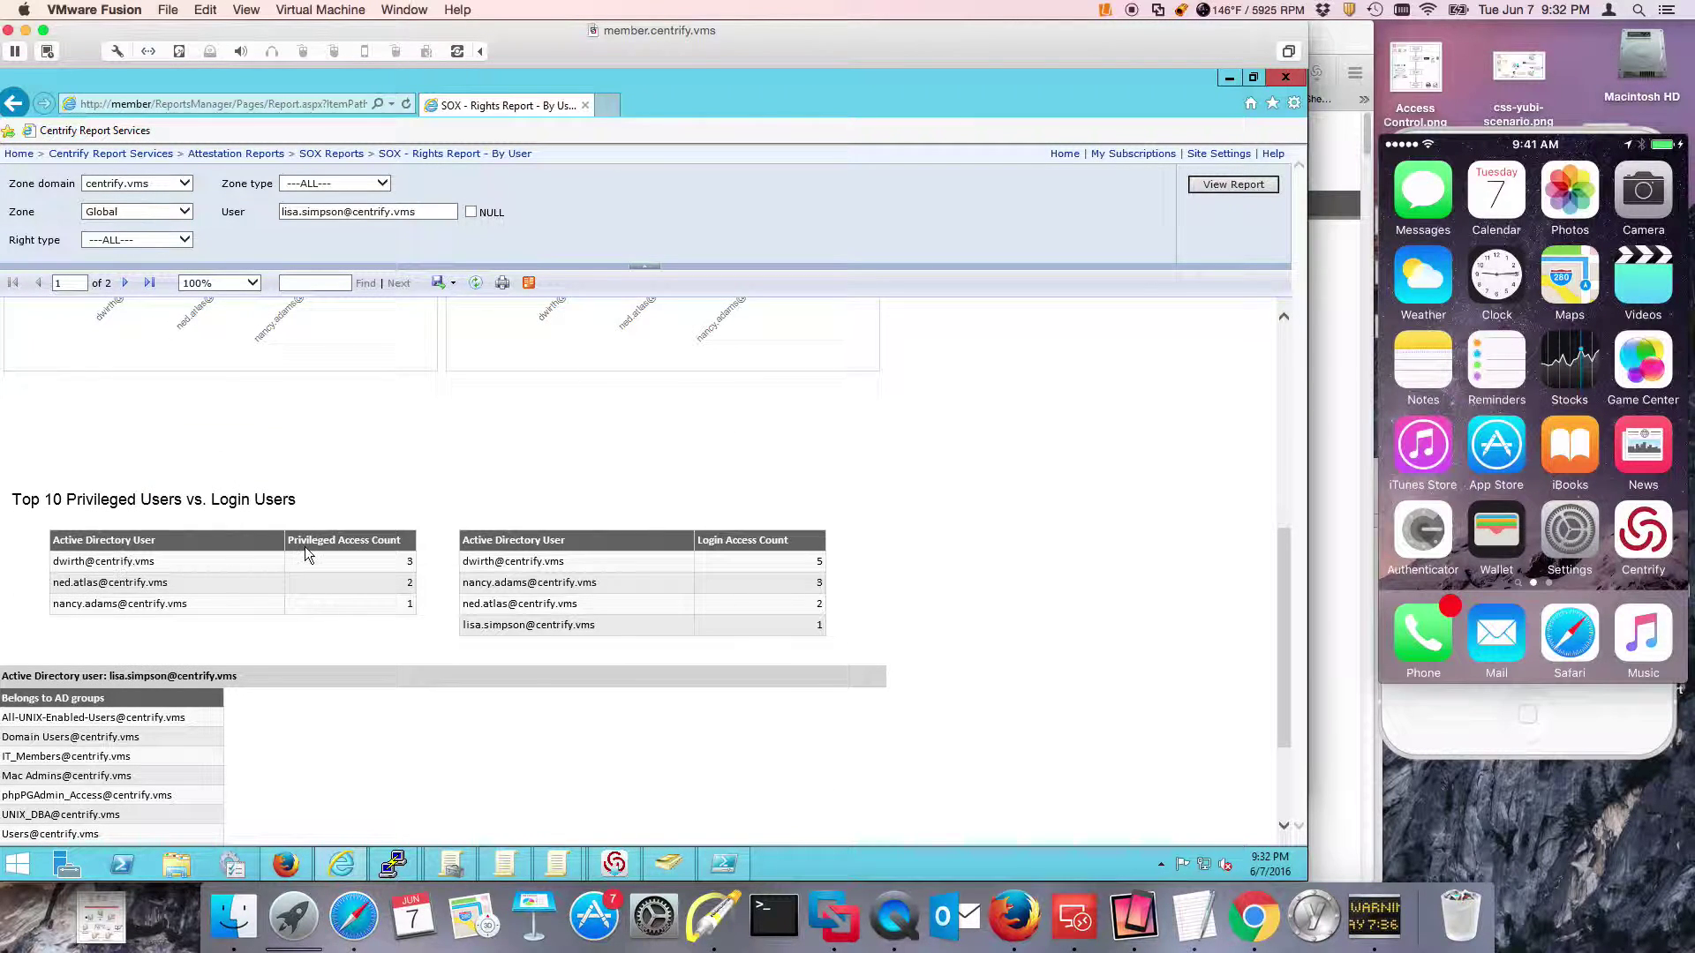
scroll(358, 604, "down", 3)
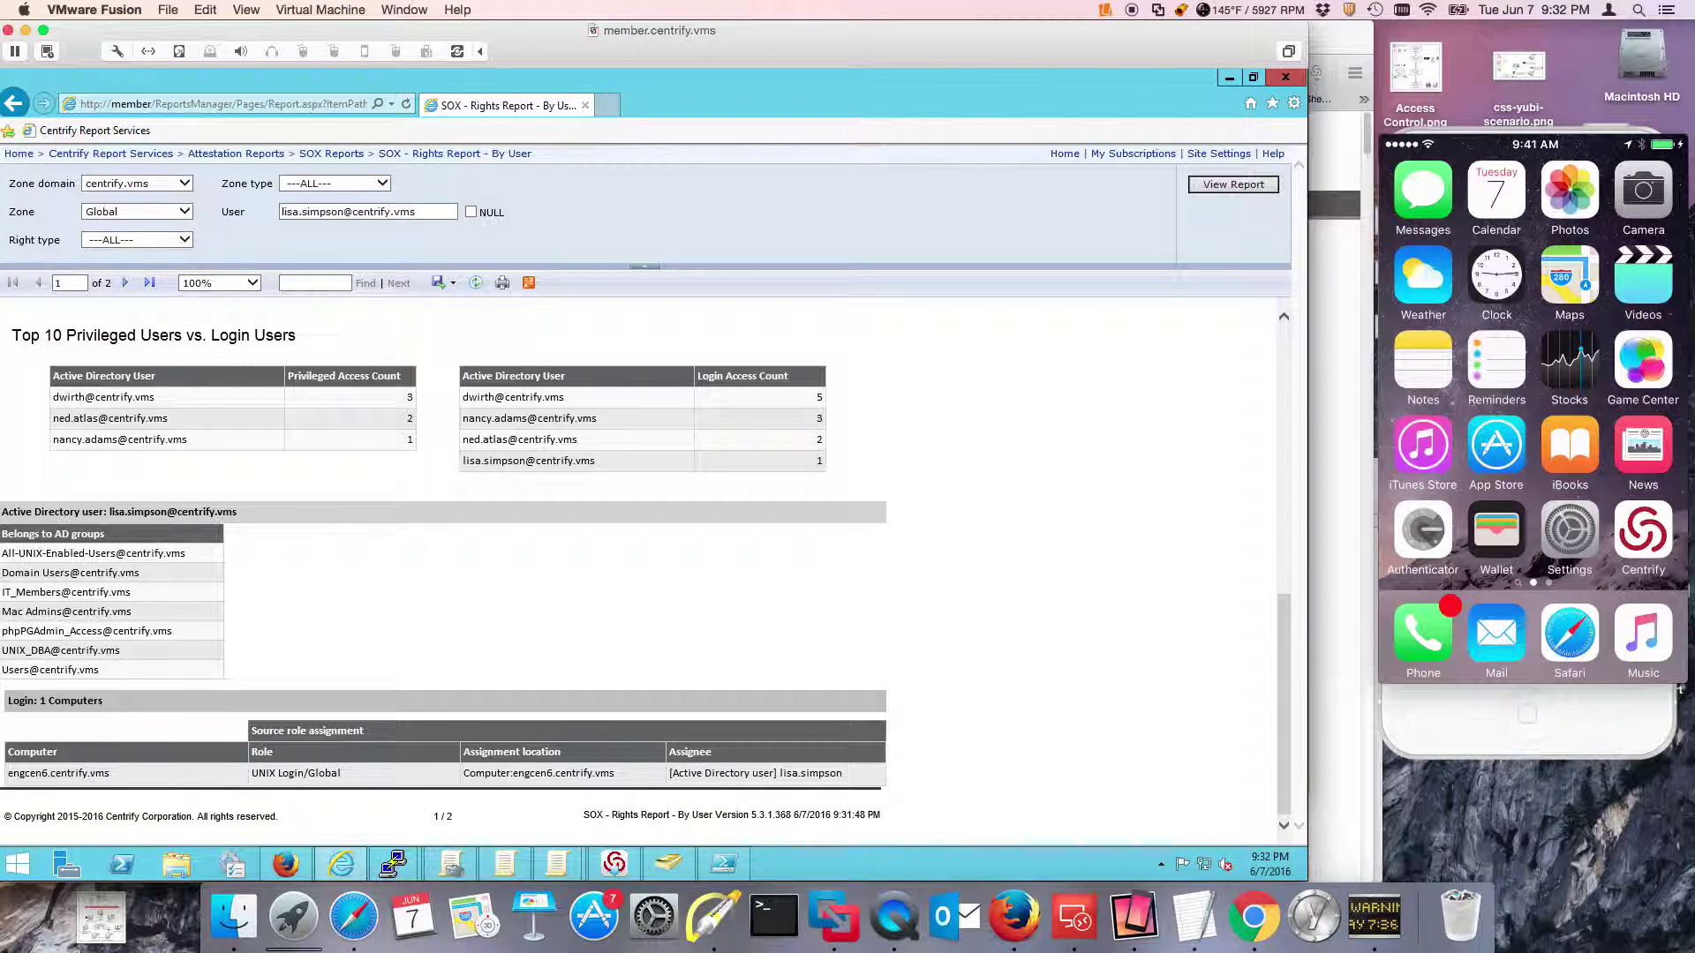
left_click(126, 284)
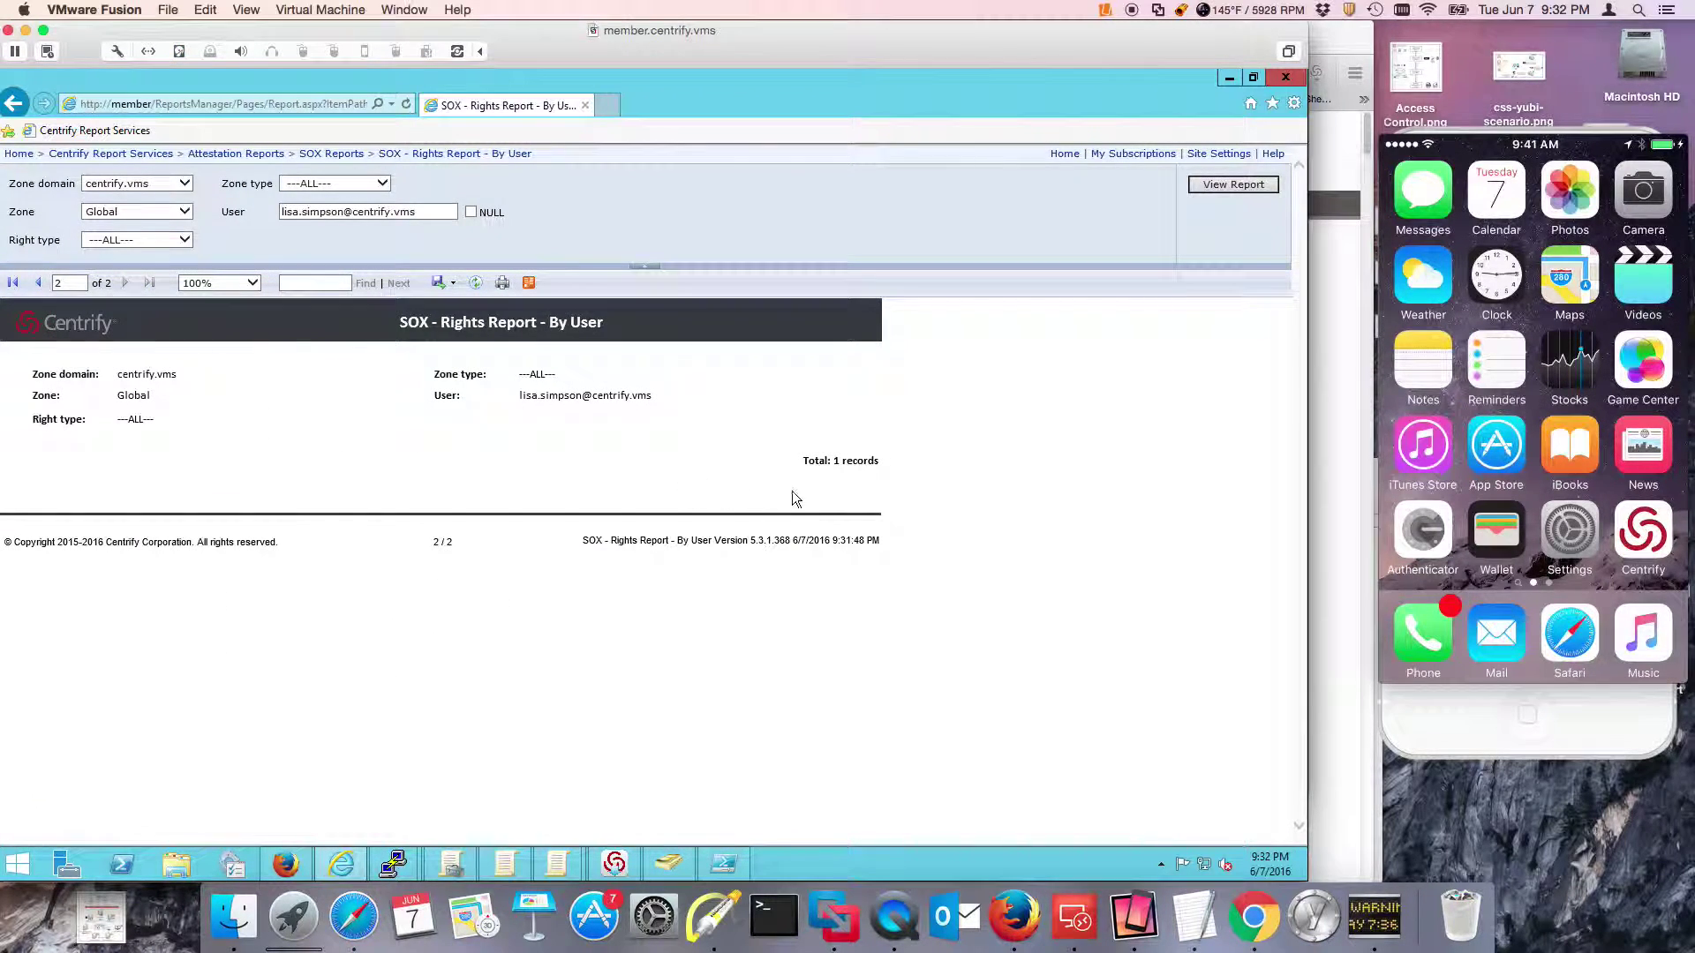
left_click(38, 284)
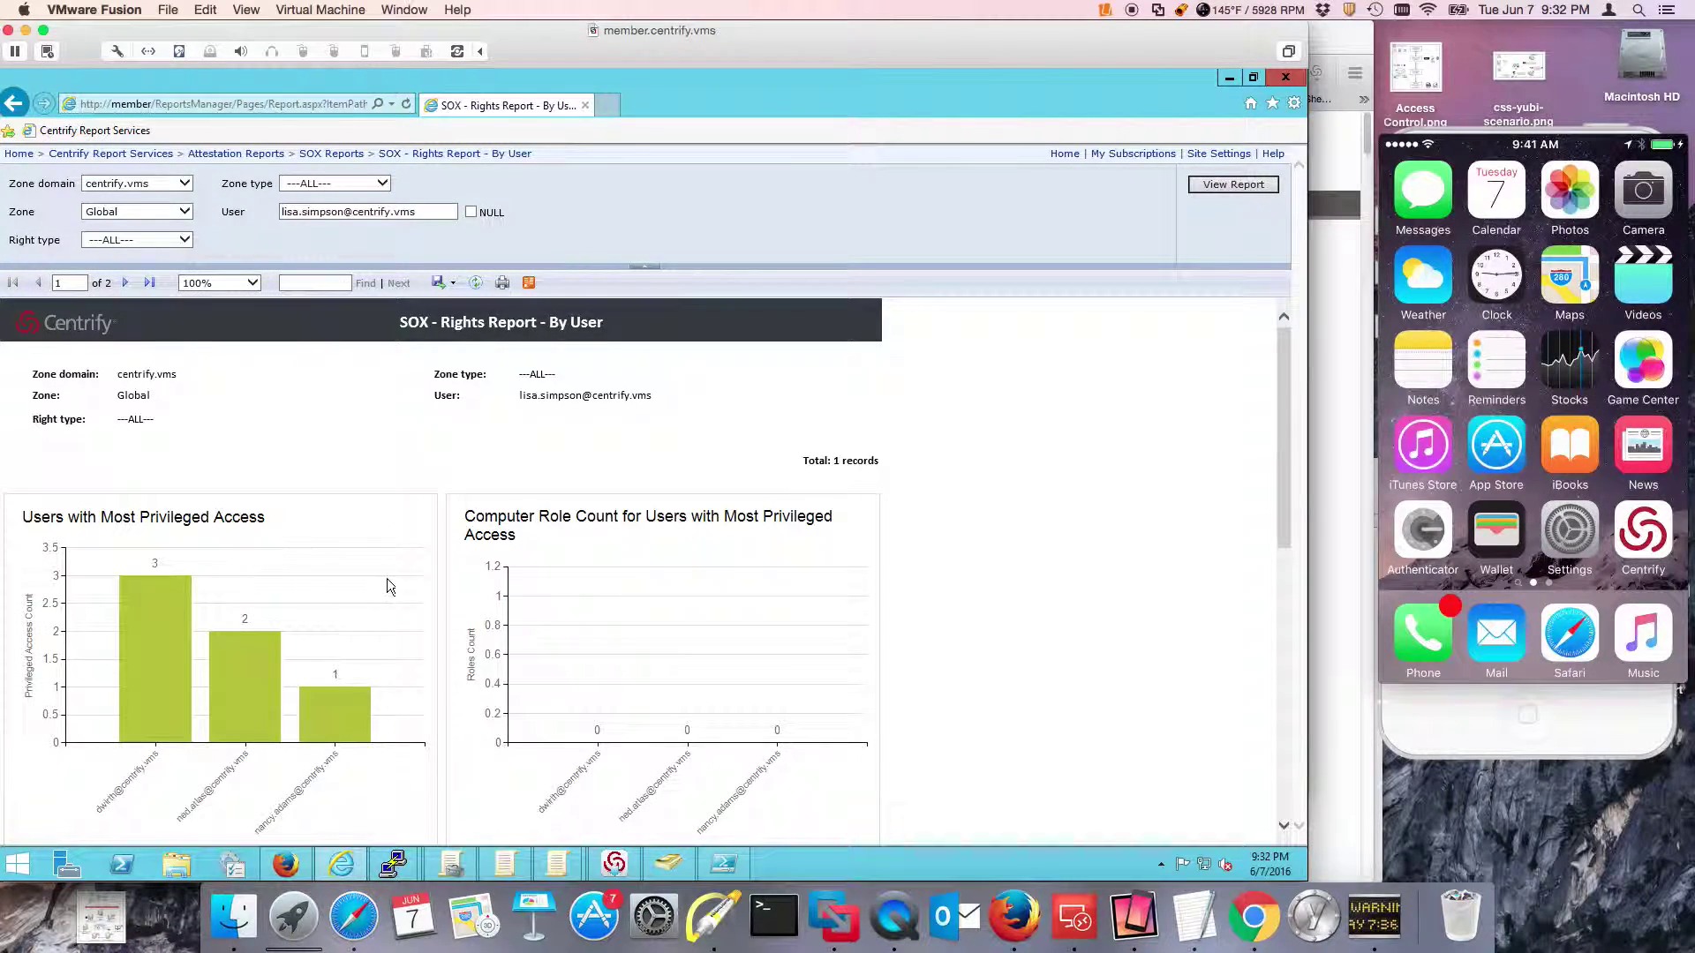
scroll(397, 578, "down", 3)
scroll(427, 575, "down", 5)
scroll(426, 574, "up", 10)
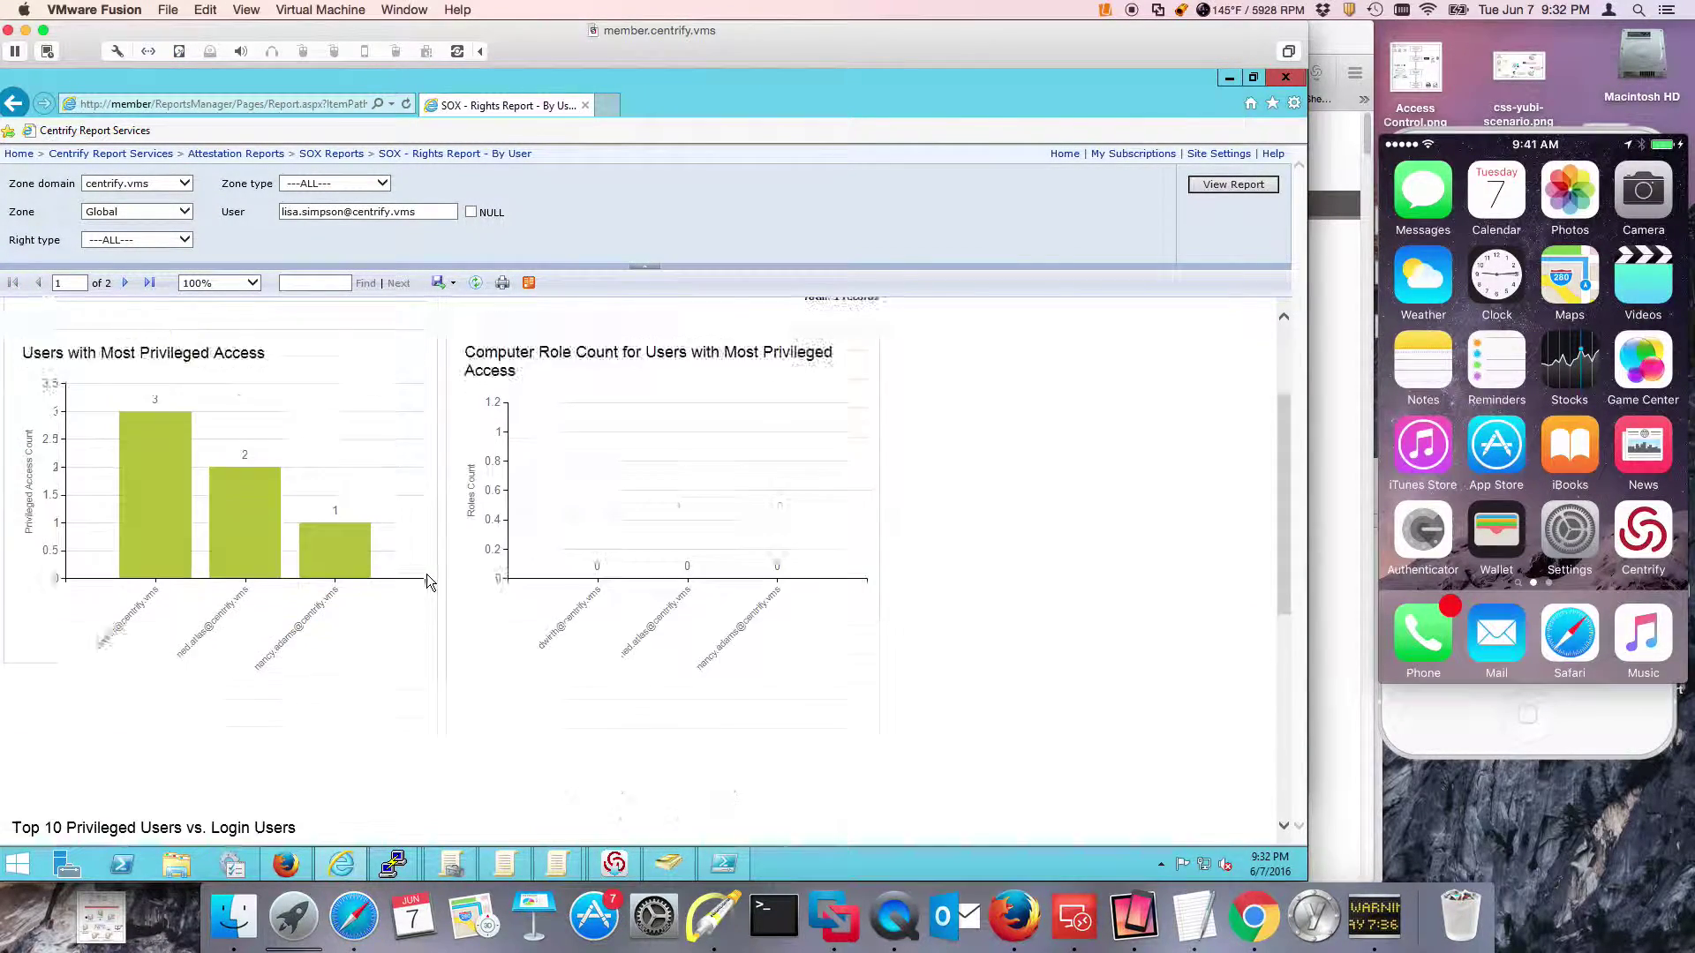
scroll(497, 582, "down", 3)
scroll(496, 582, "up", 3)
Replace the User value with another user's account name and review the rerun report.
left_click_drag(426, 213, 225, 215)
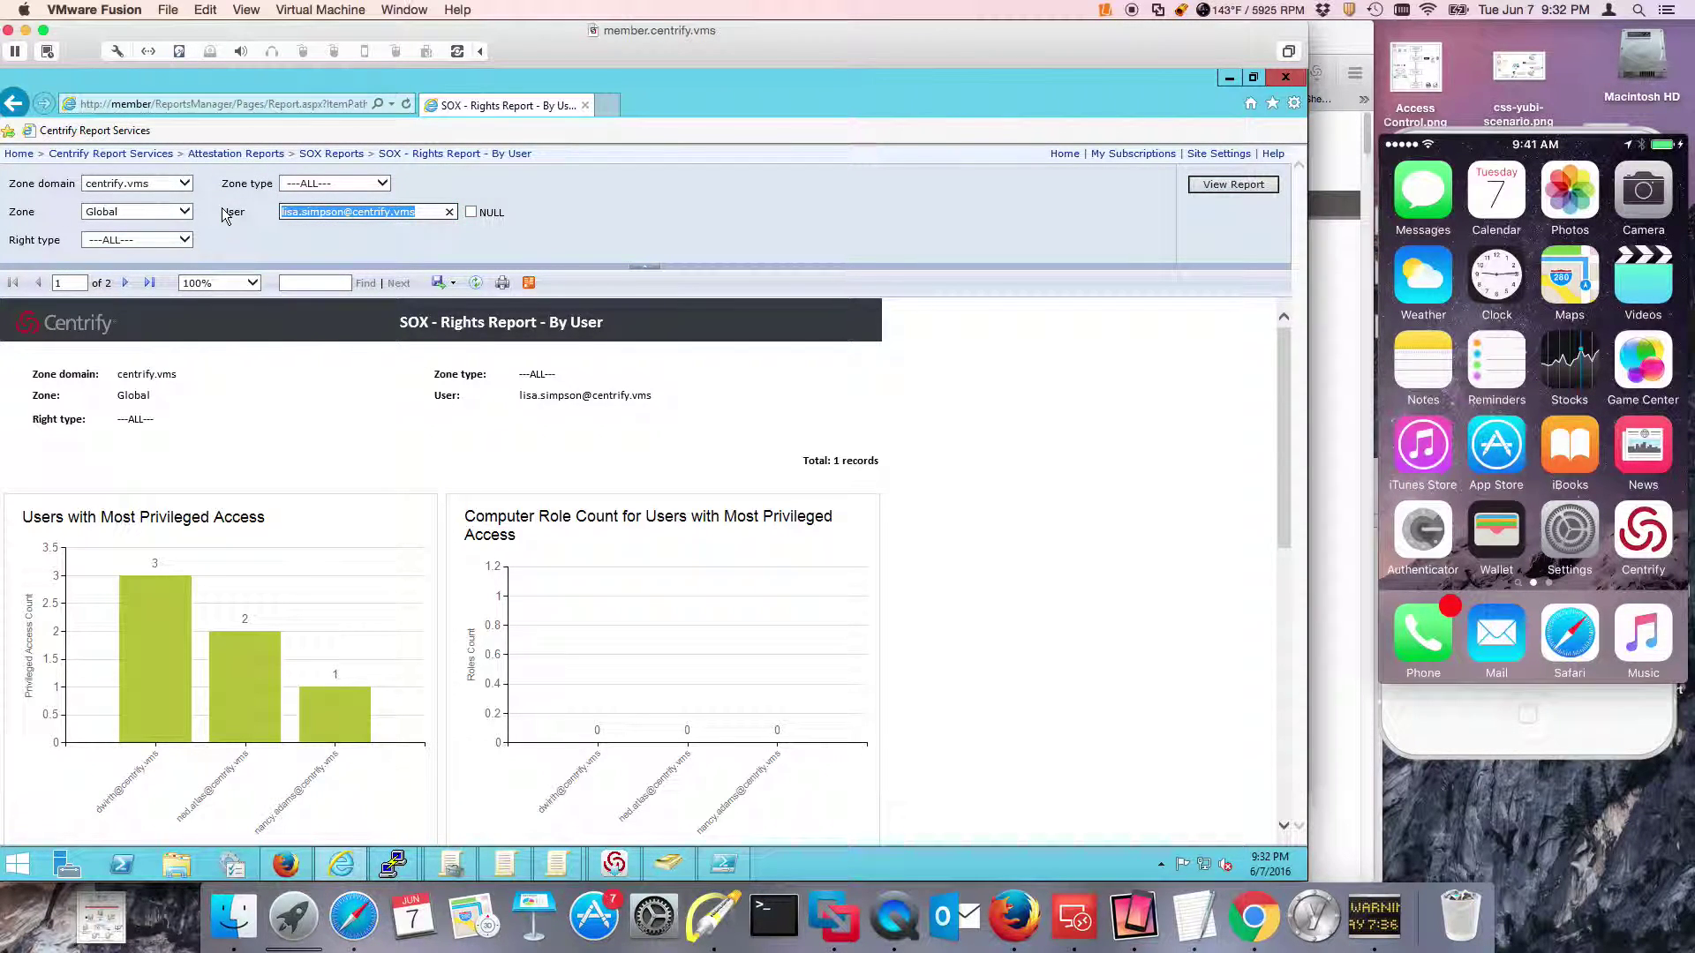
left_click(321, 211)
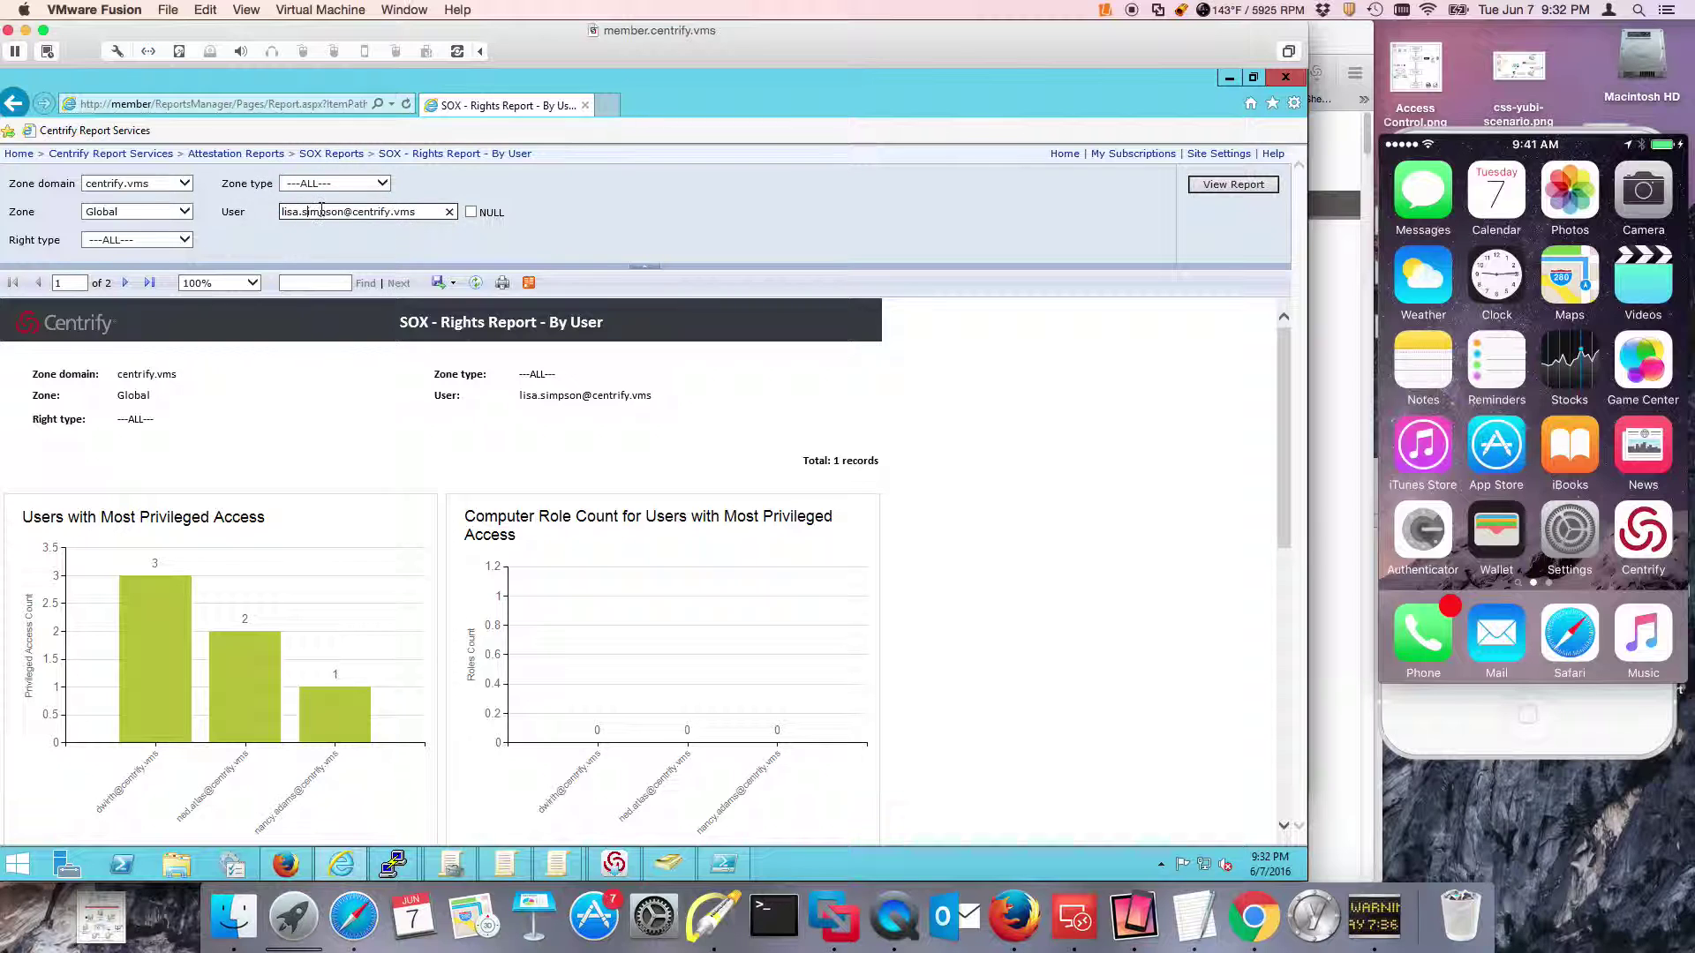
left_click_drag(352, 211, 268, 212)
key("Return")
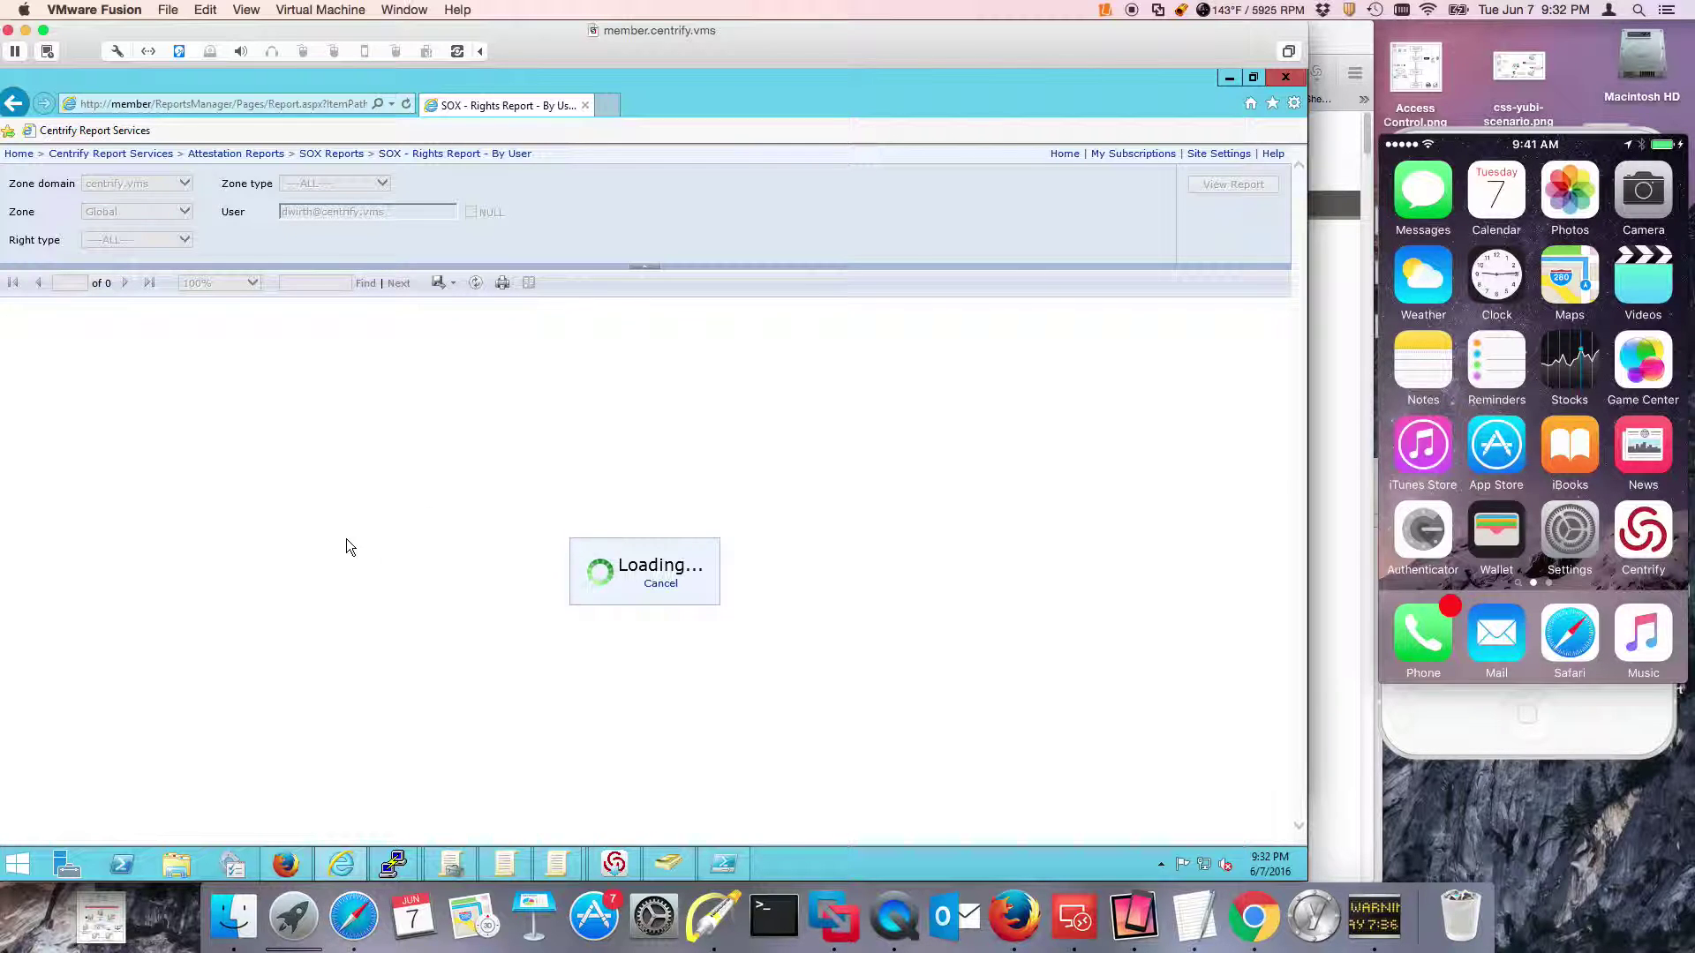
scroll(302, 549, "down", 6)
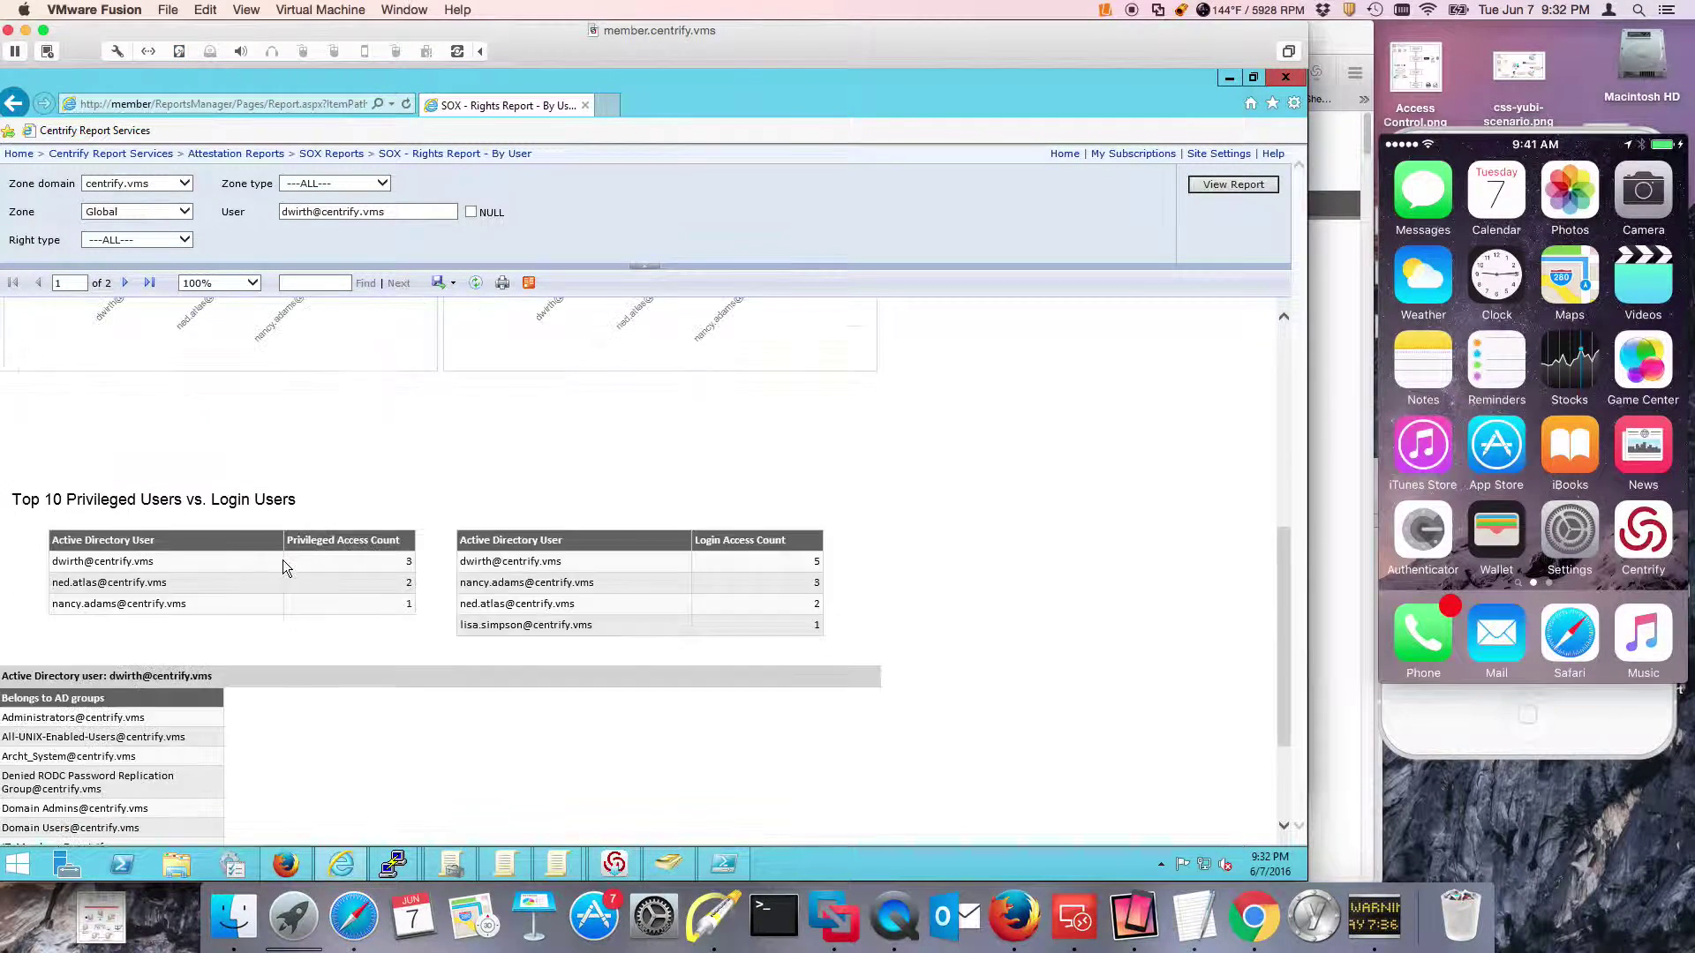
scroll(267, 529, "down", 2)
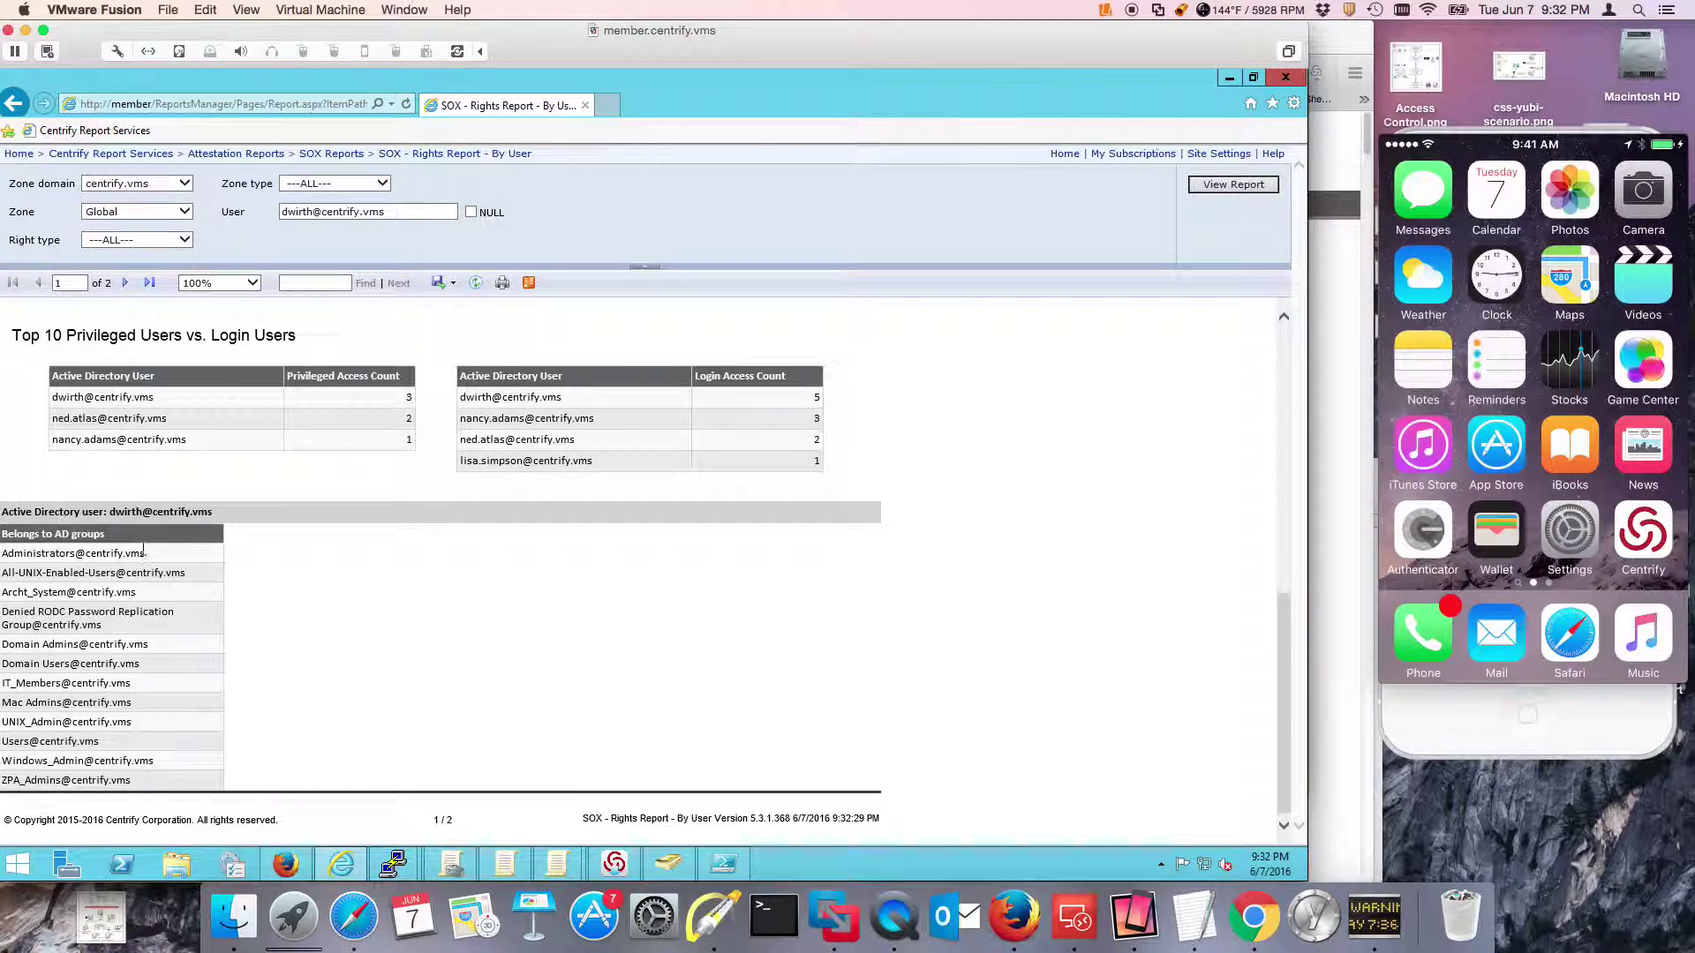
left_click(124, 282)
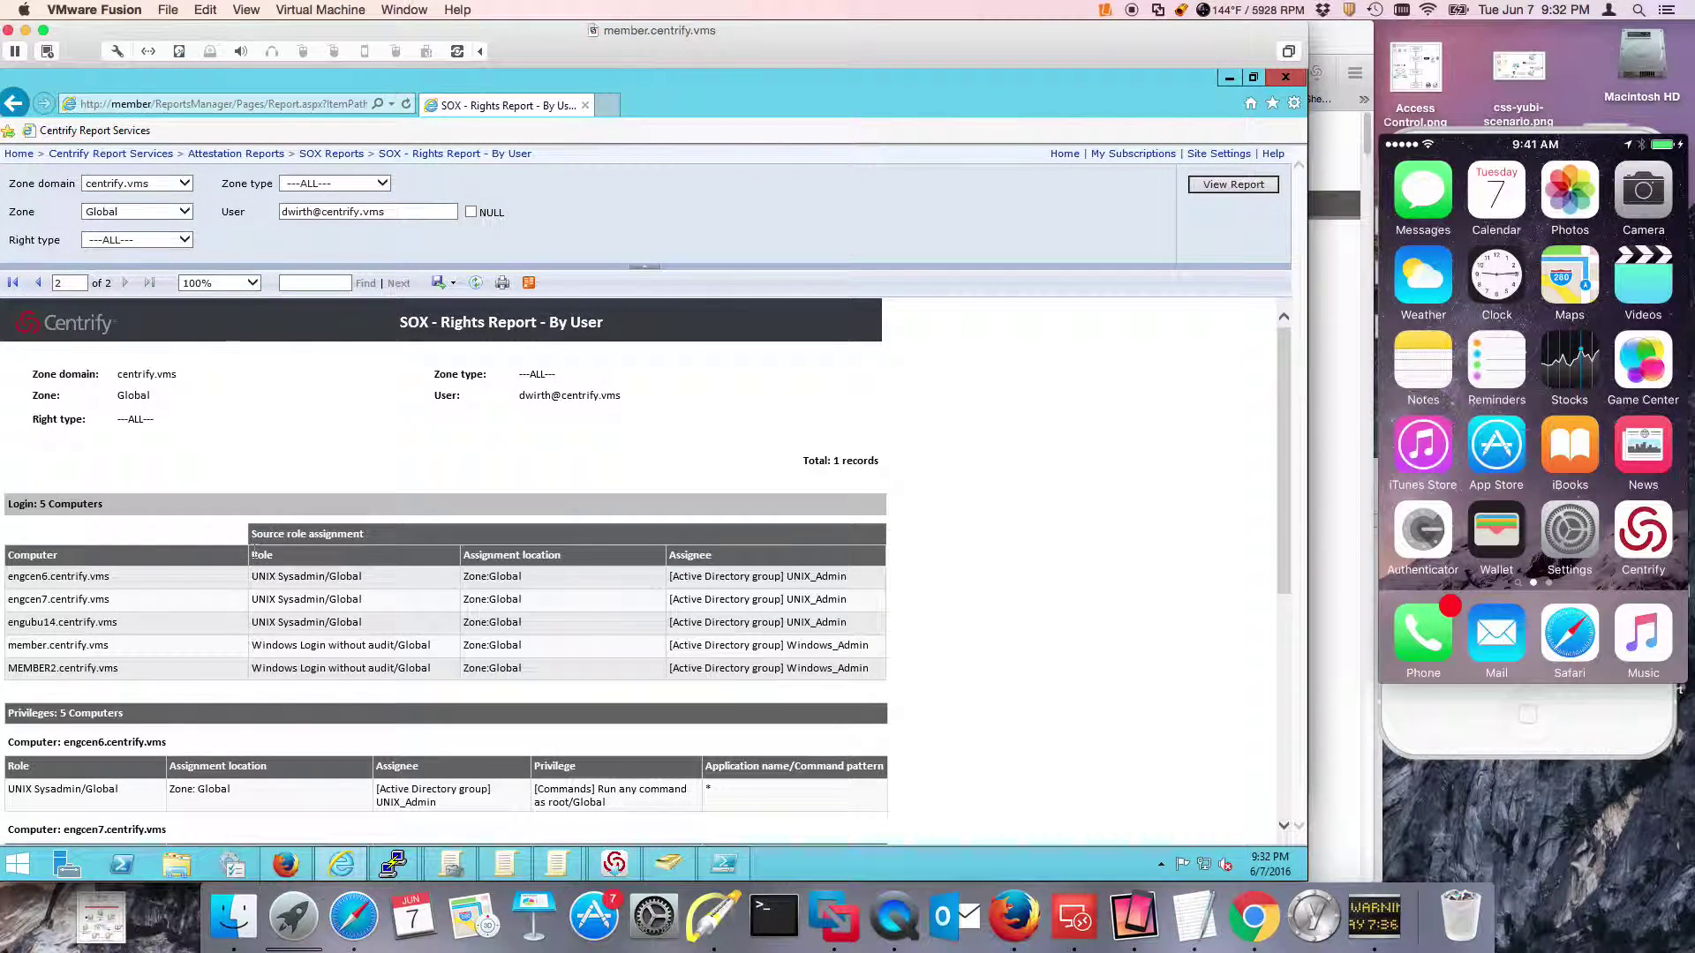
key("ctrl+alt+super+h")
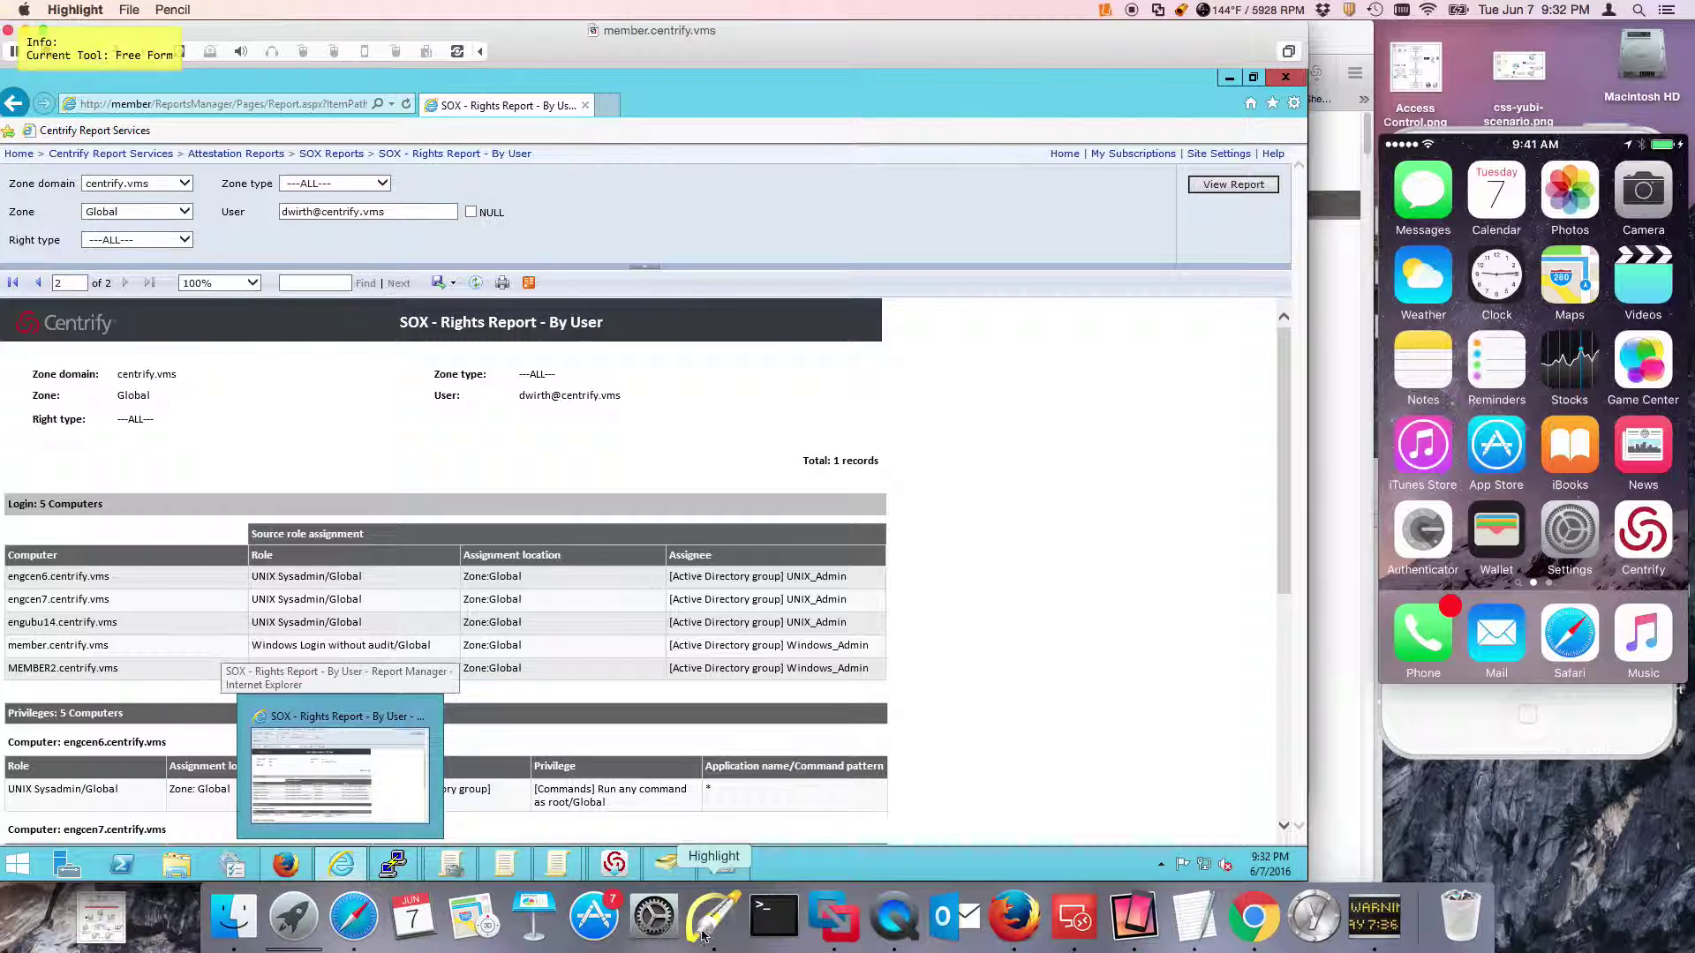
left_click_drag(195, 527, 128, 622)
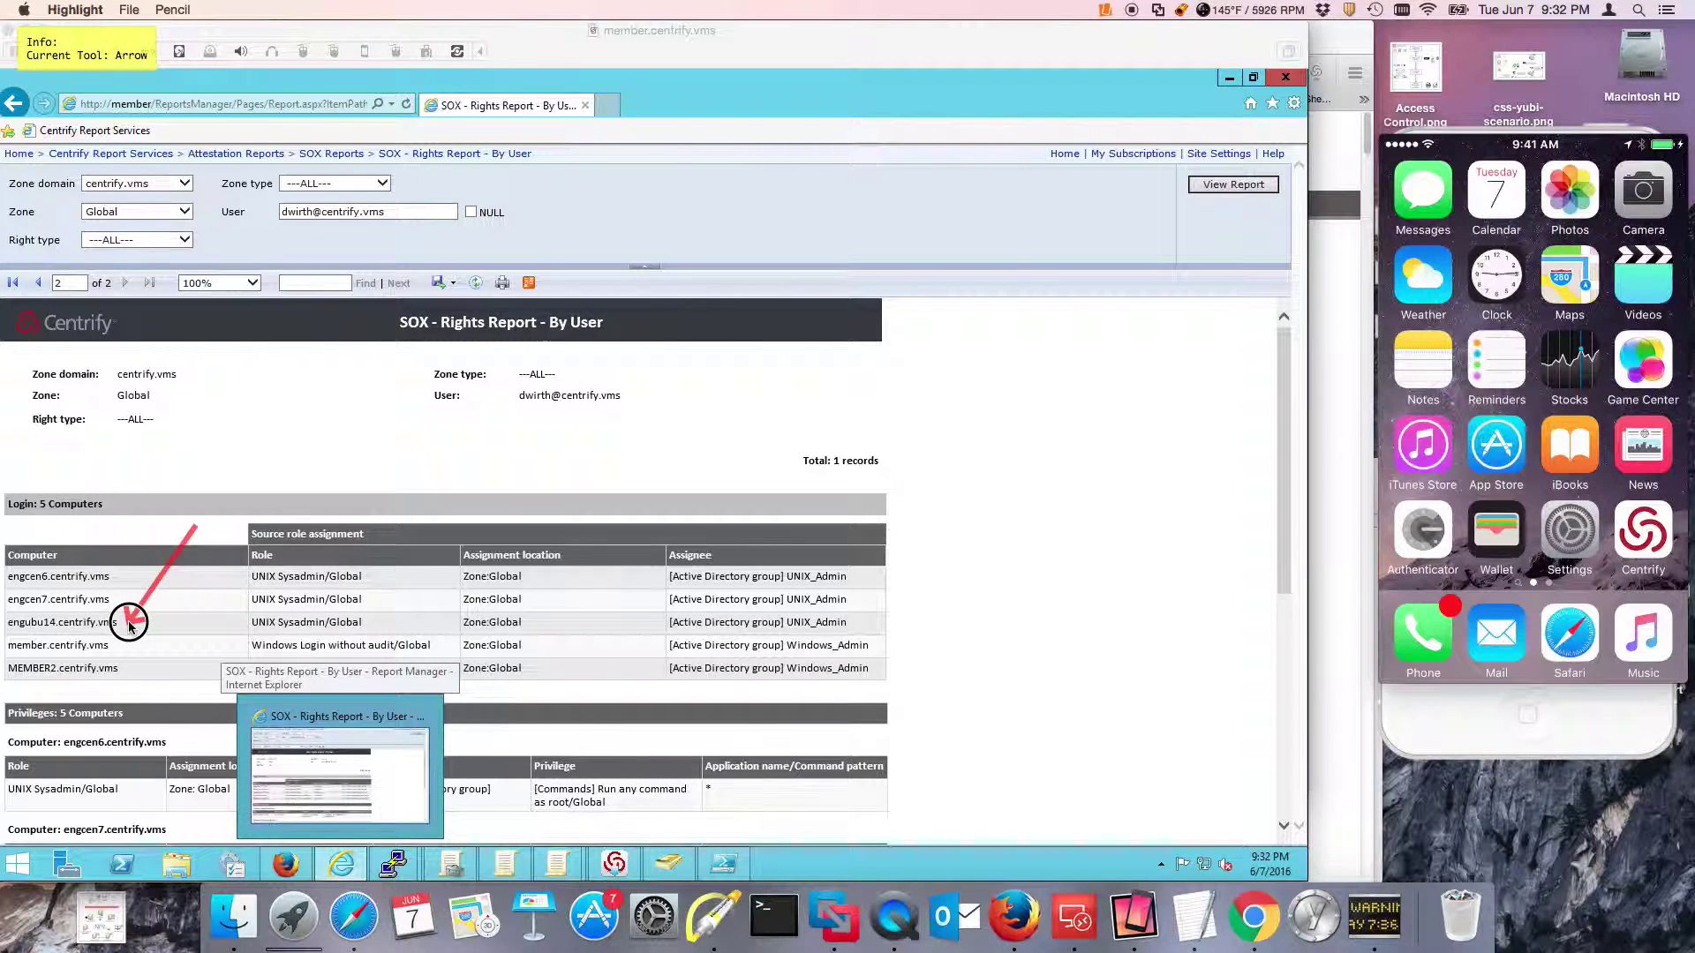
left_click_drag(165, 715, 146, 657)
key("f")
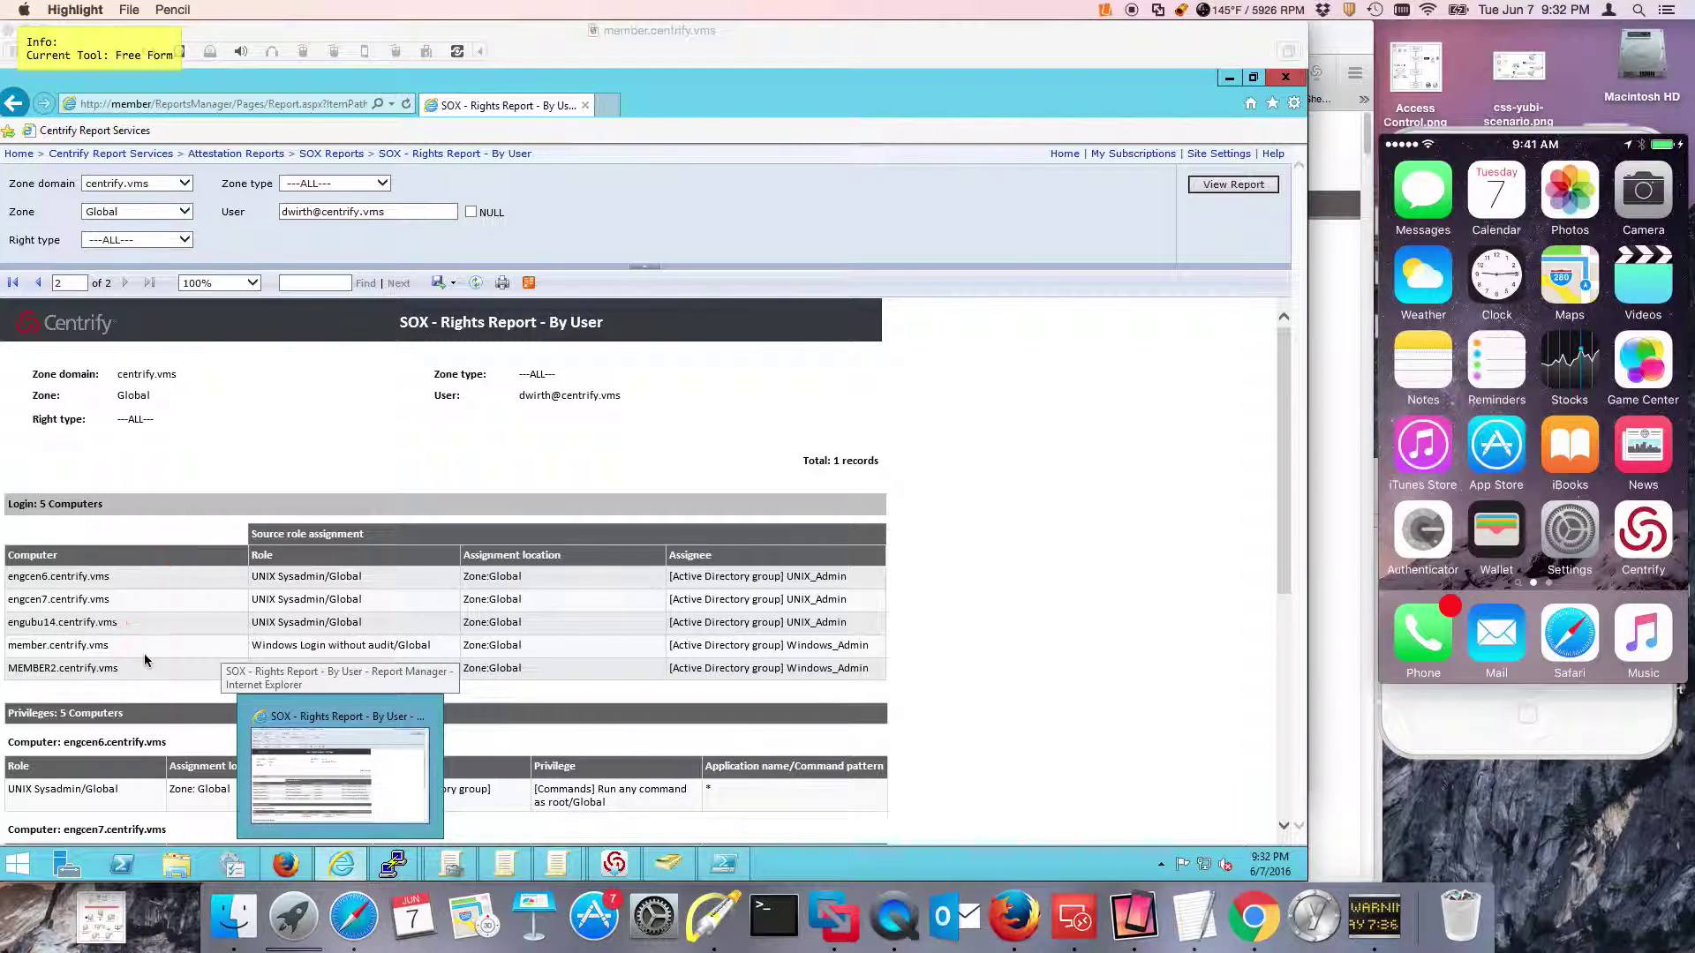
left_click(1079, 596)
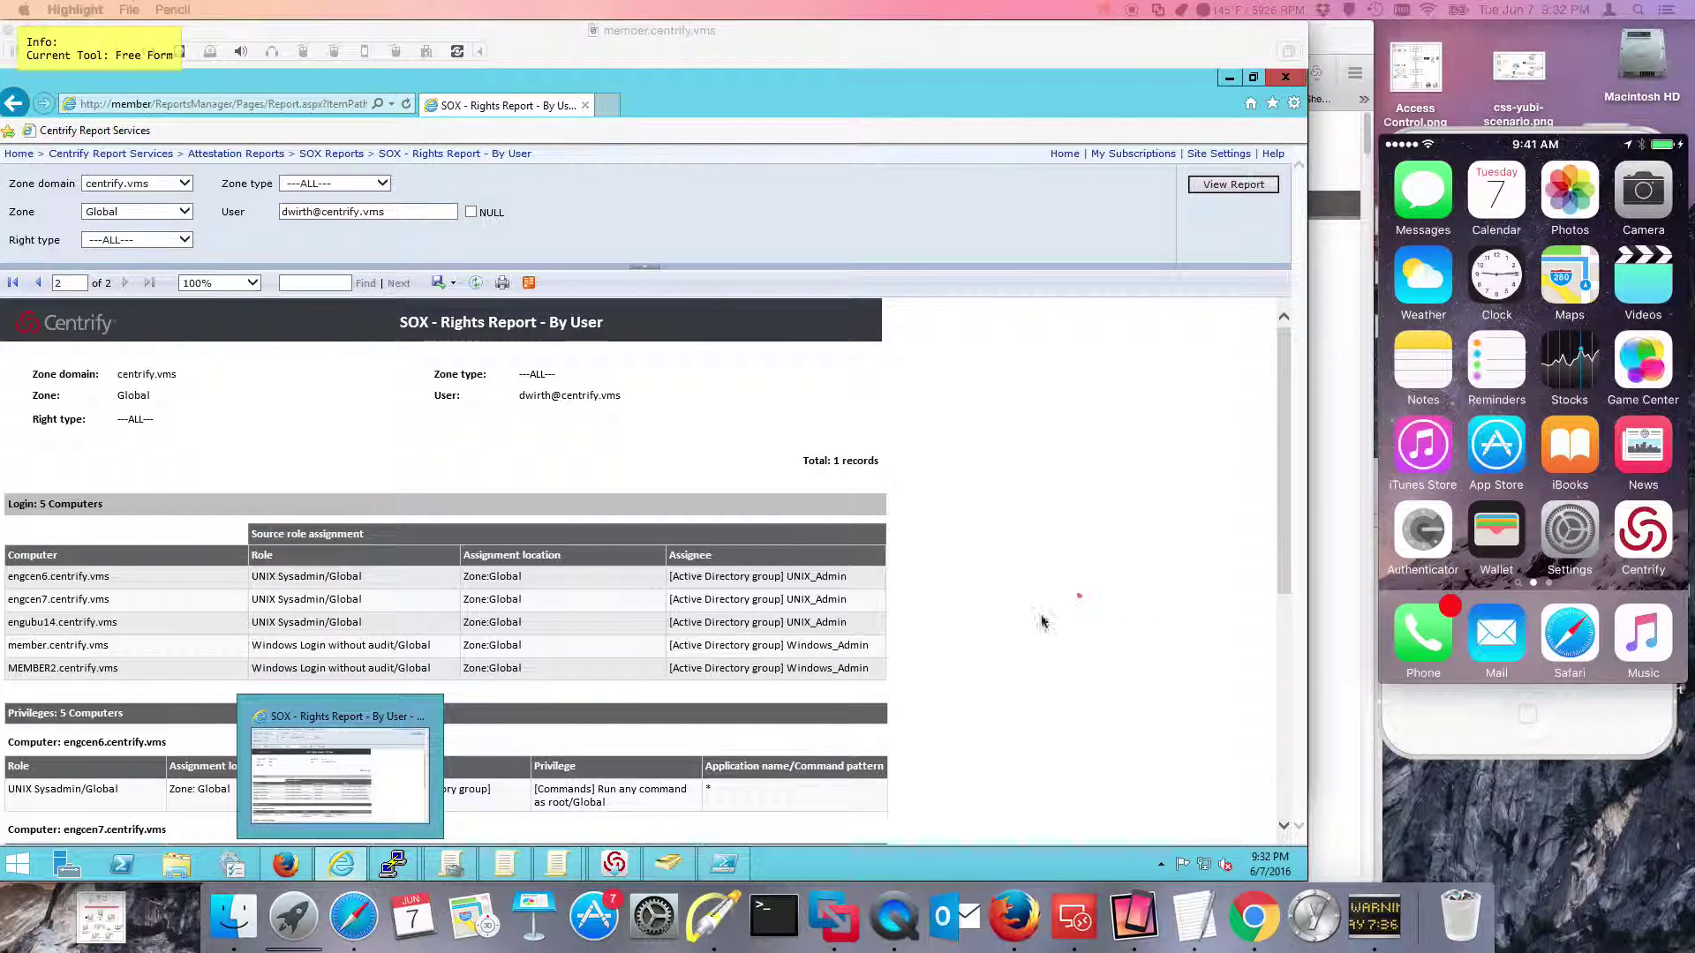
key("Escape")
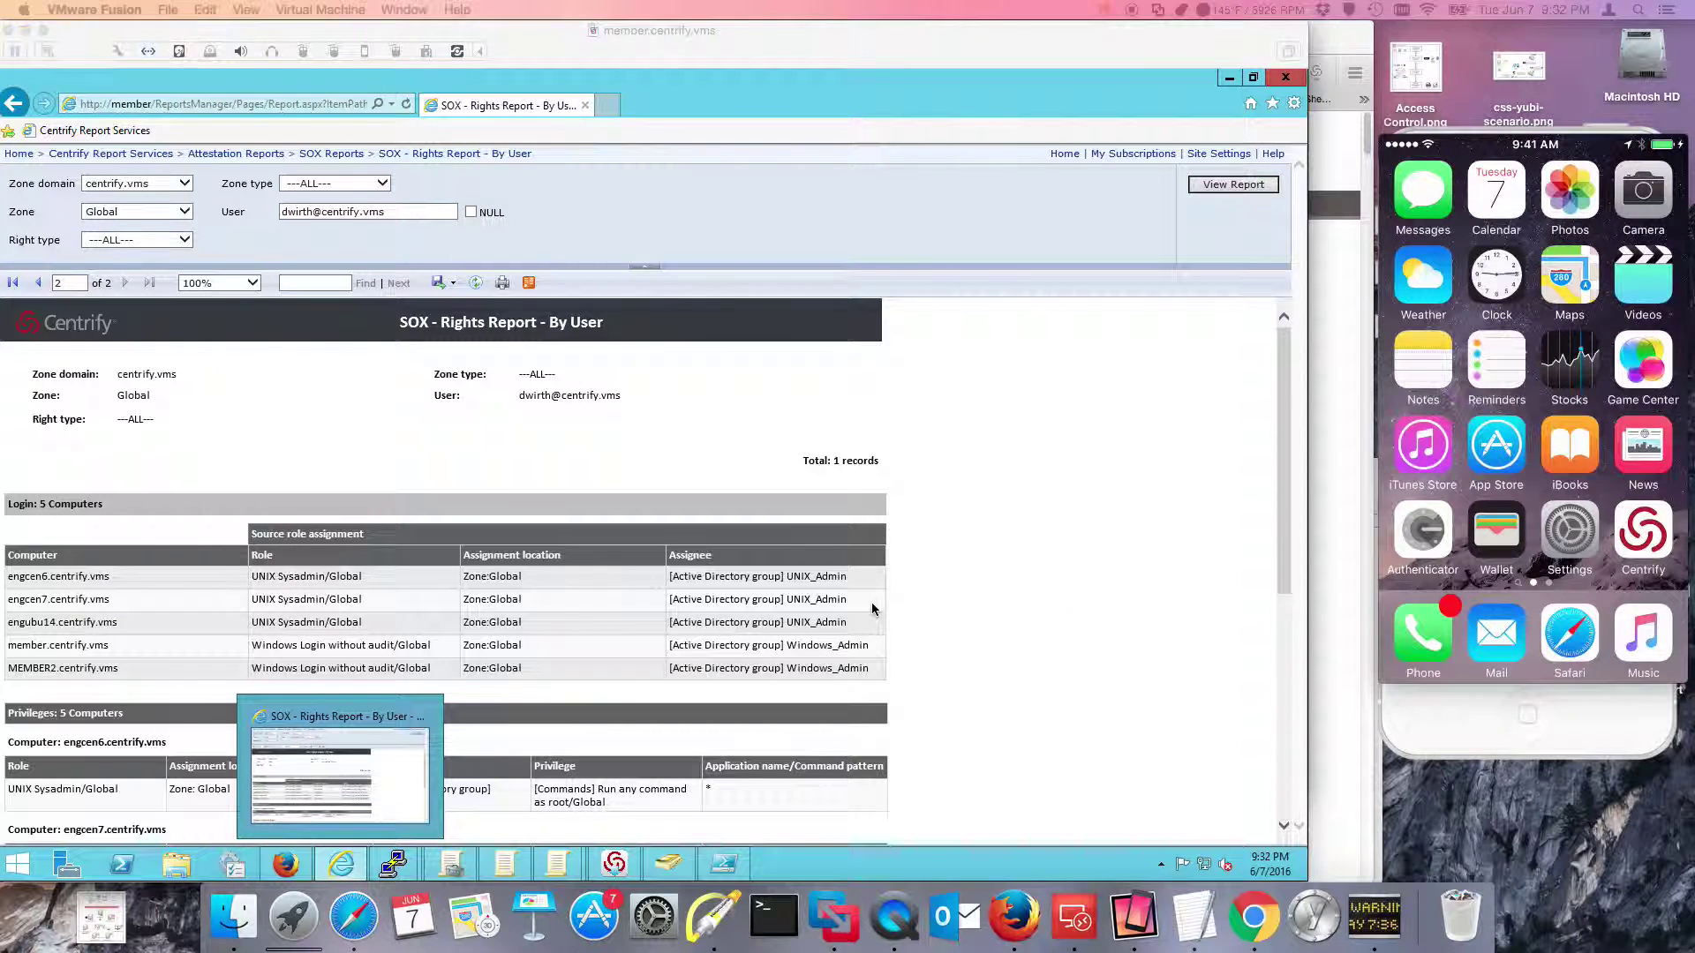
scroll(878, 614, "down", 3)
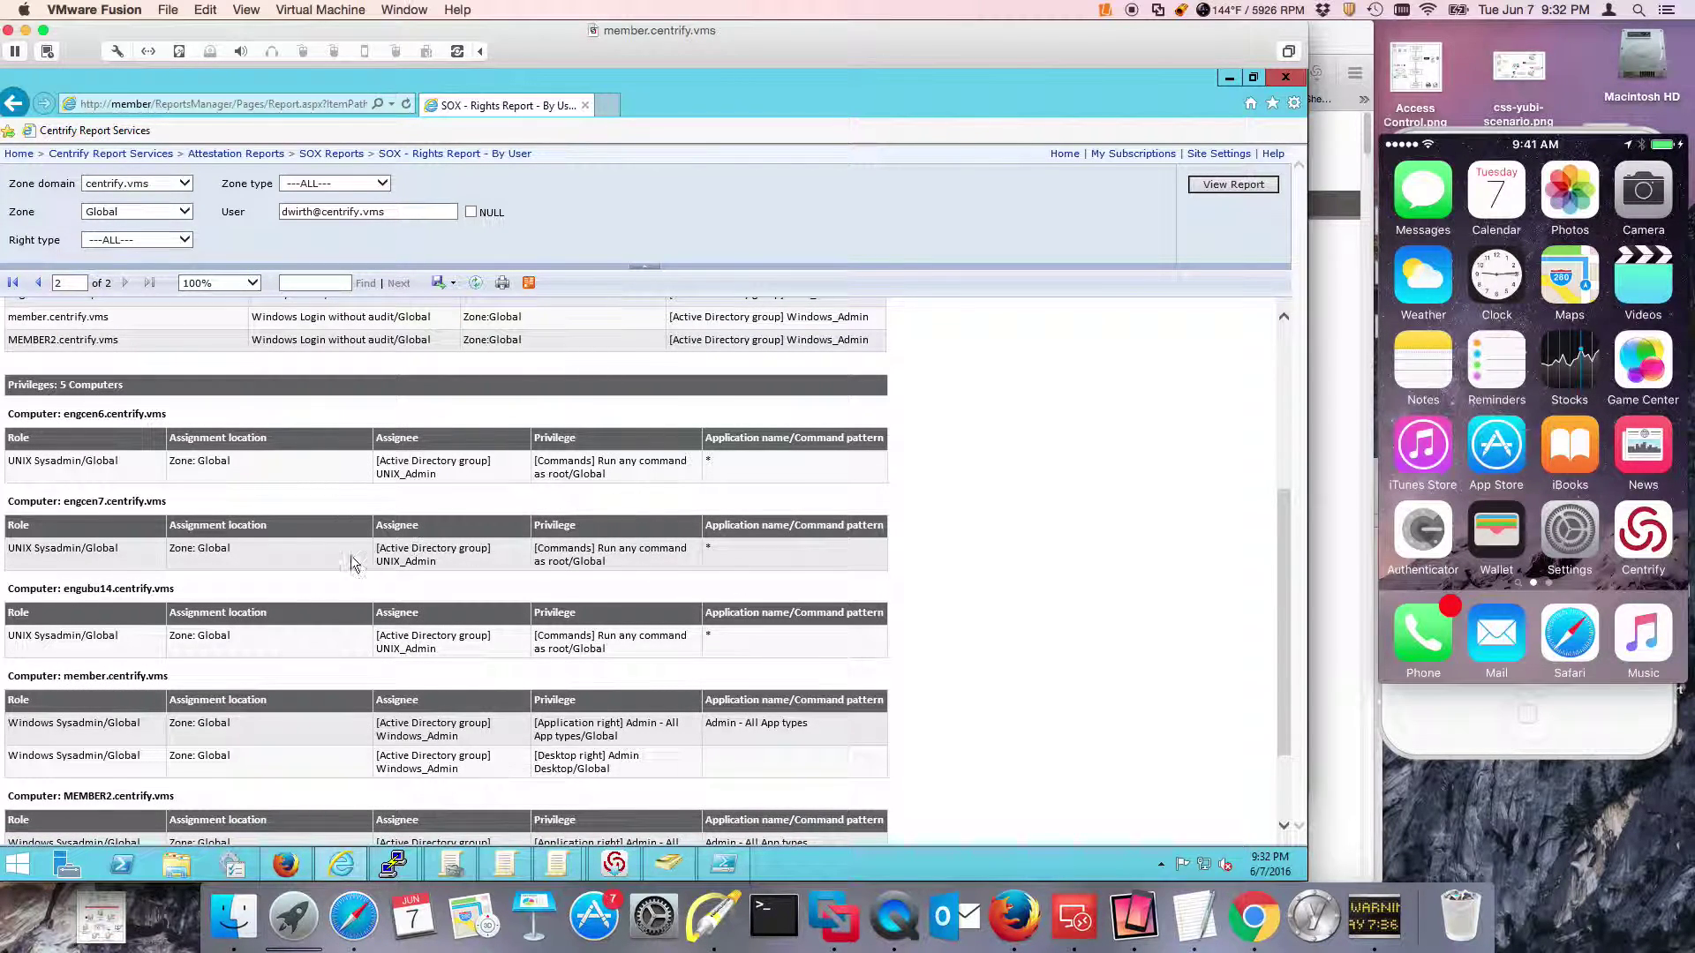
scroll(362, 560, "down", 2)
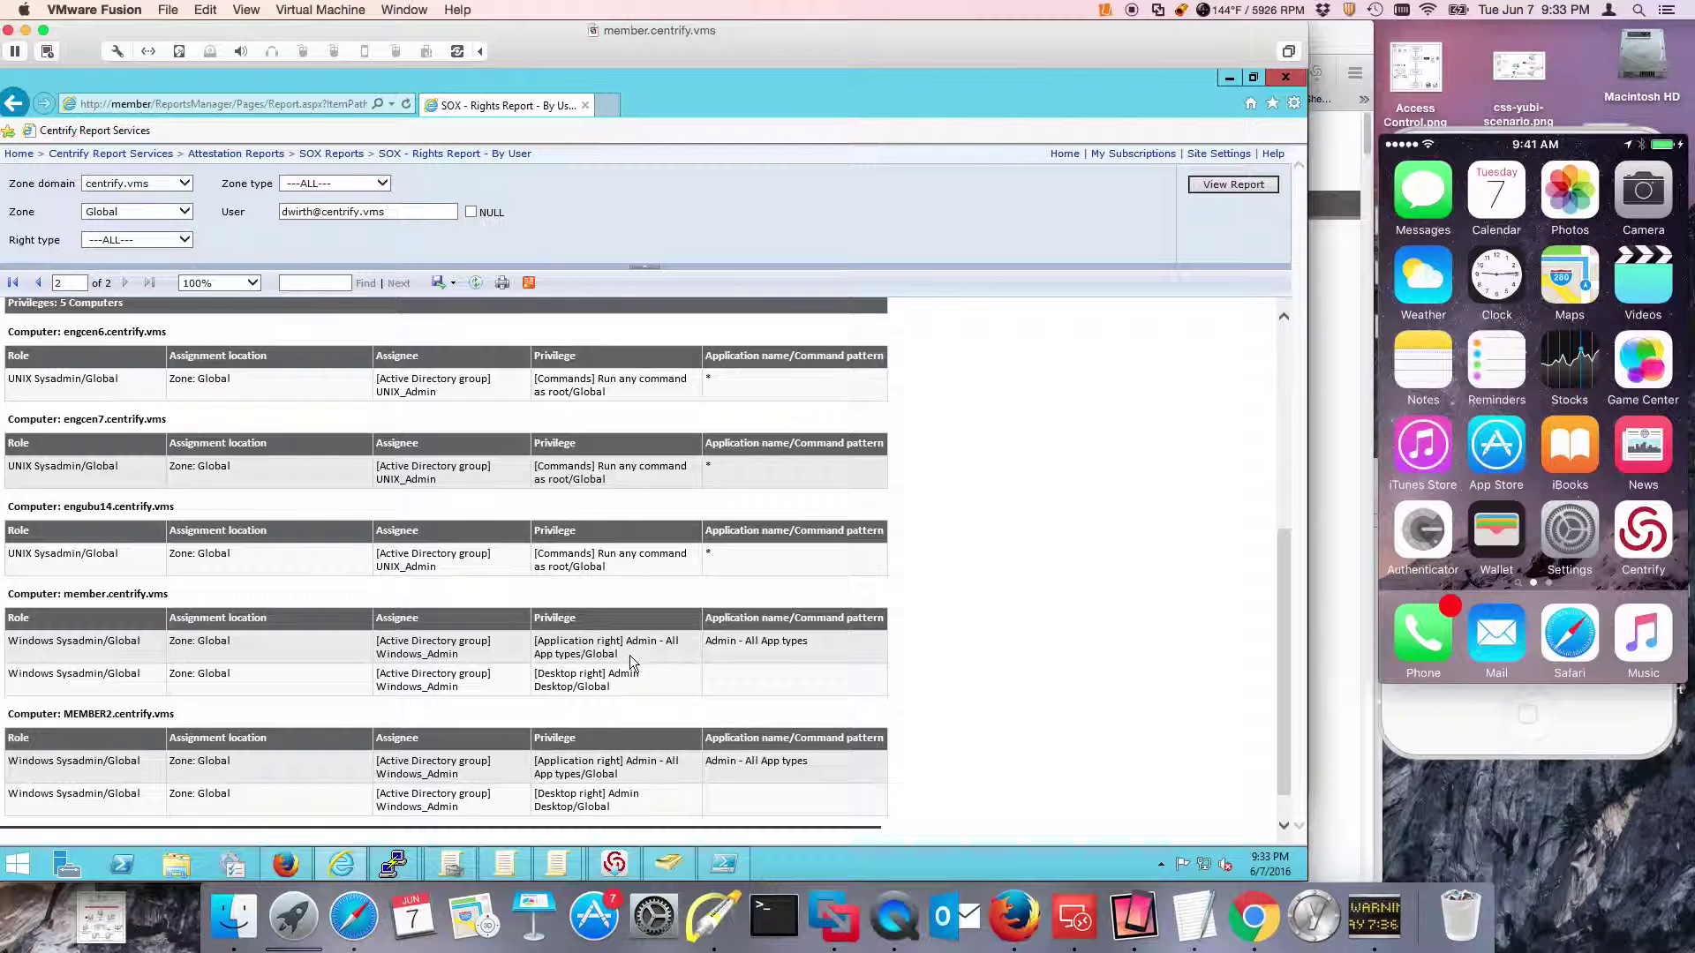
scroll(629, 655, "up", 10)
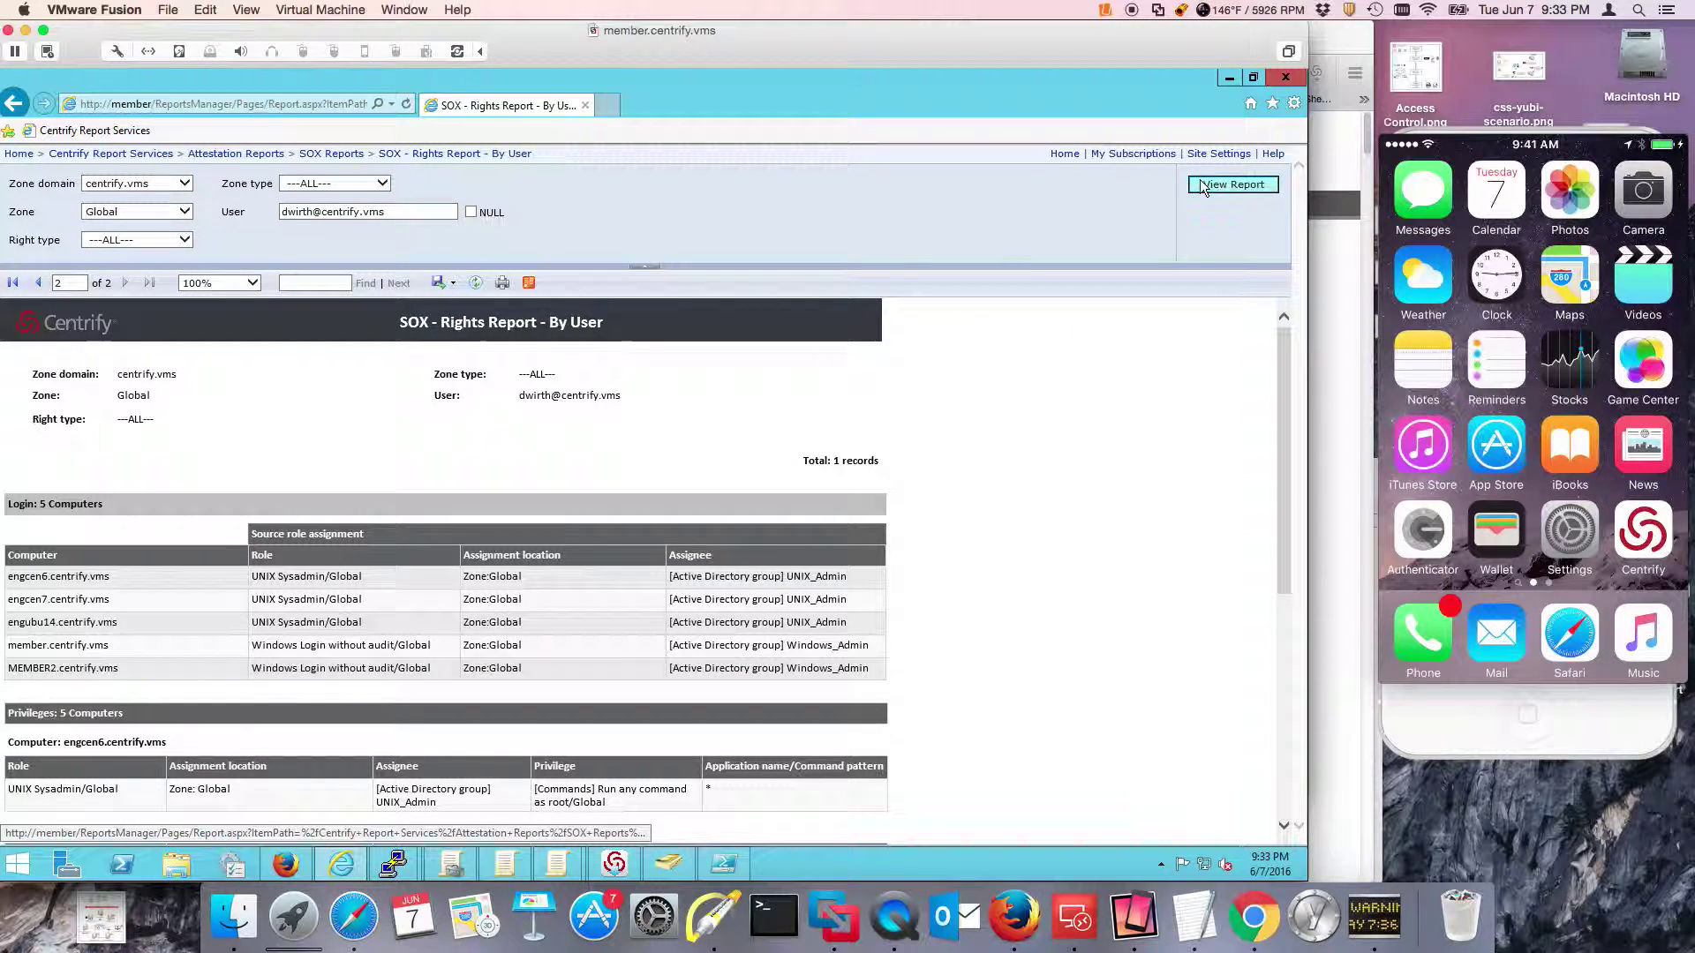